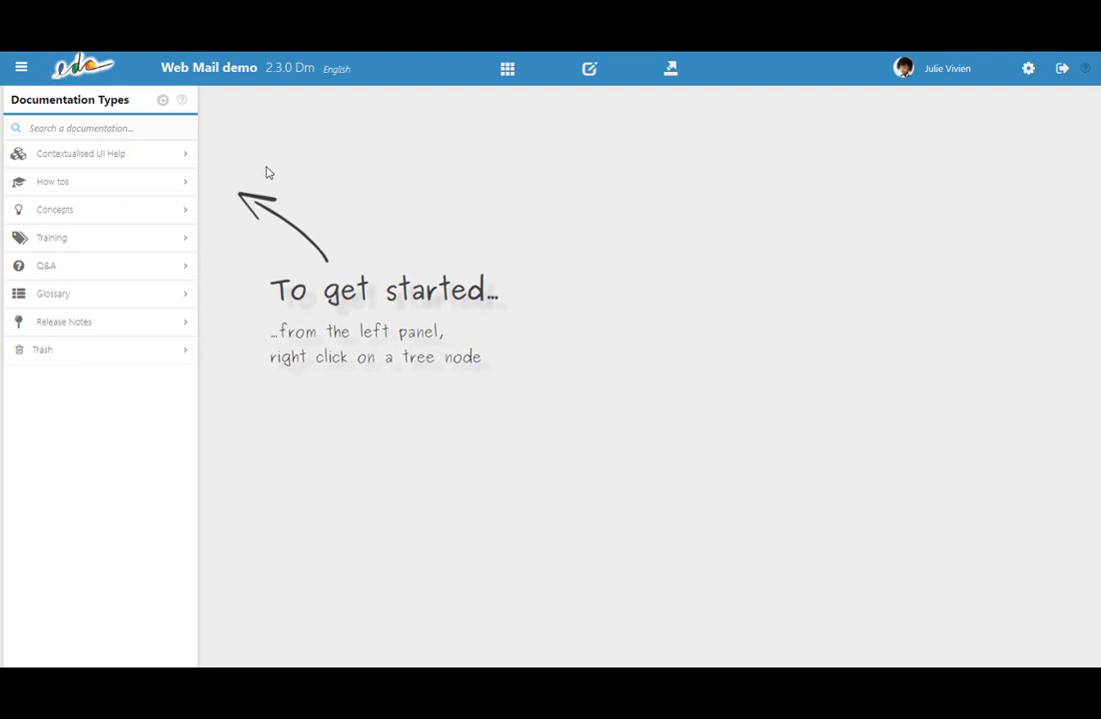
Create a Toolbar brick titled "New user help brick" under Web Mail demo 2.3.0 Dm in Contextualised UI Help, and preview its contextual popover.
click(184, 157)
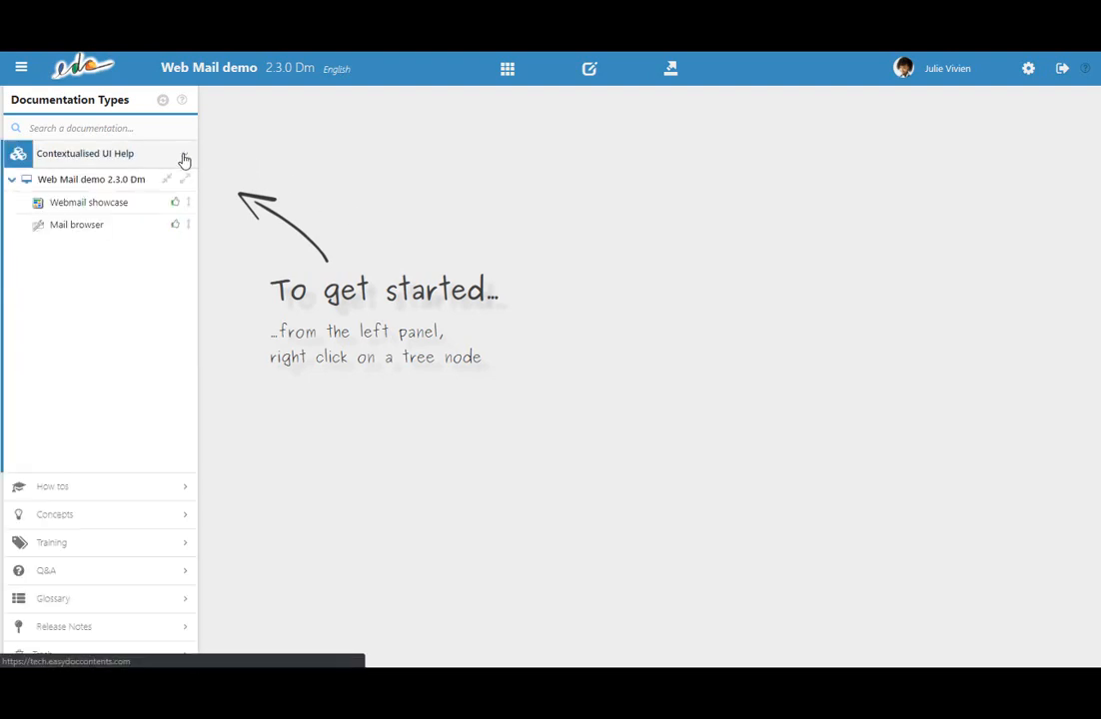
right_click(138, 184)
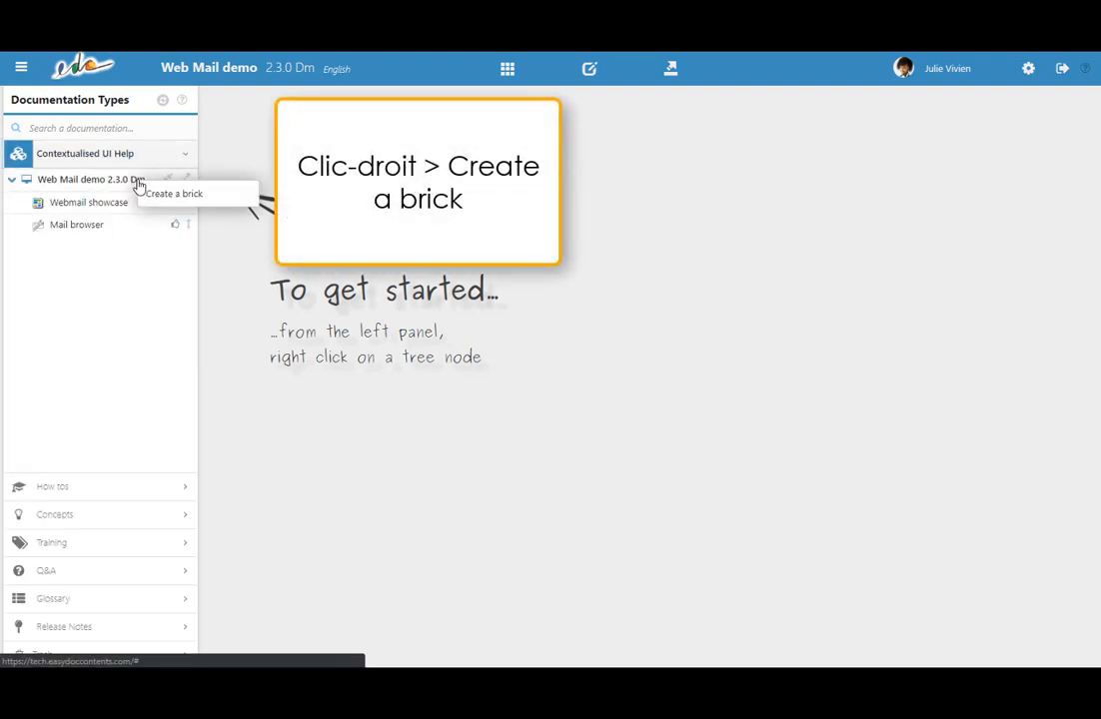
click(217, 198)
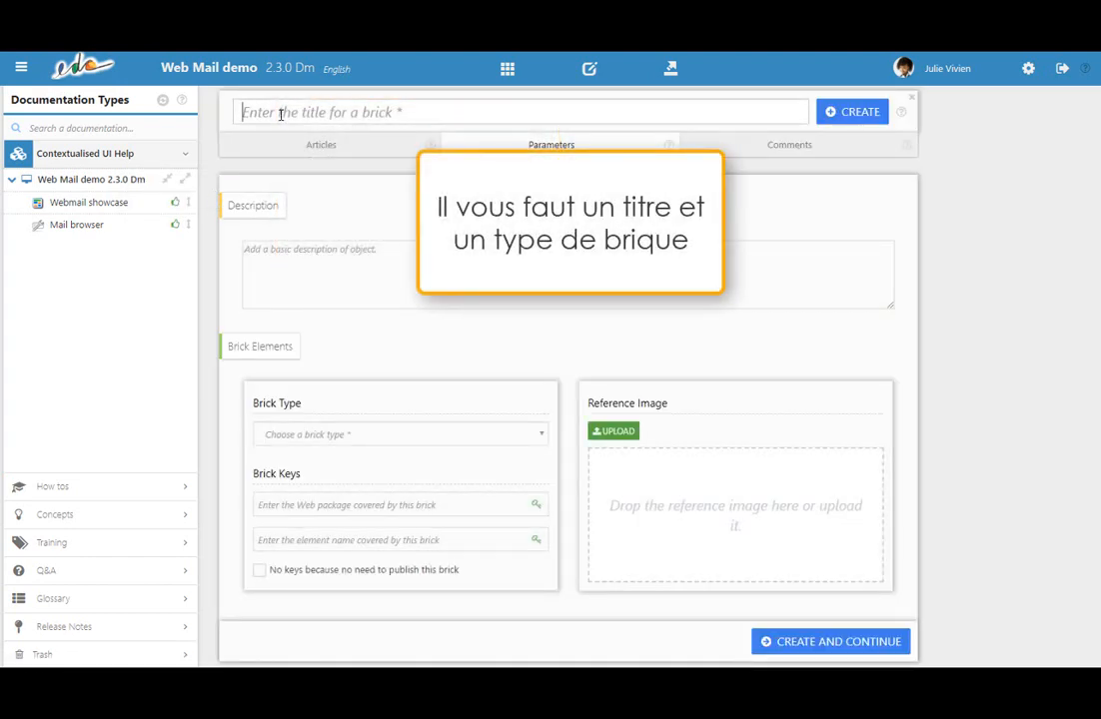
text(New user he)
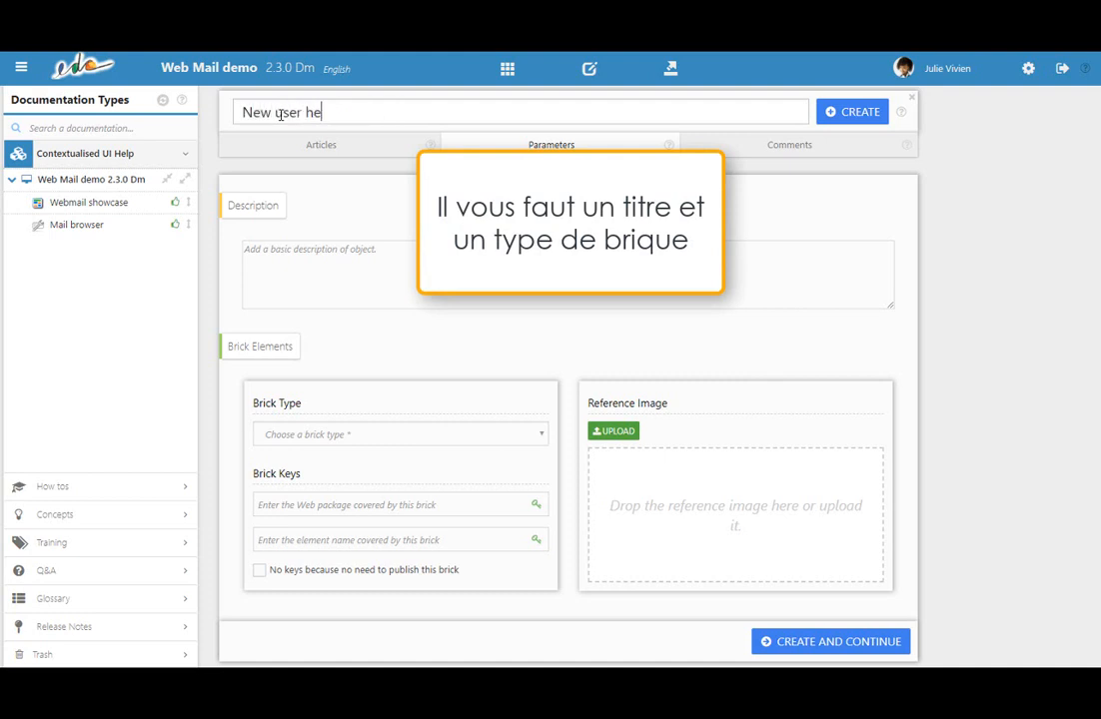
text(lp brick)
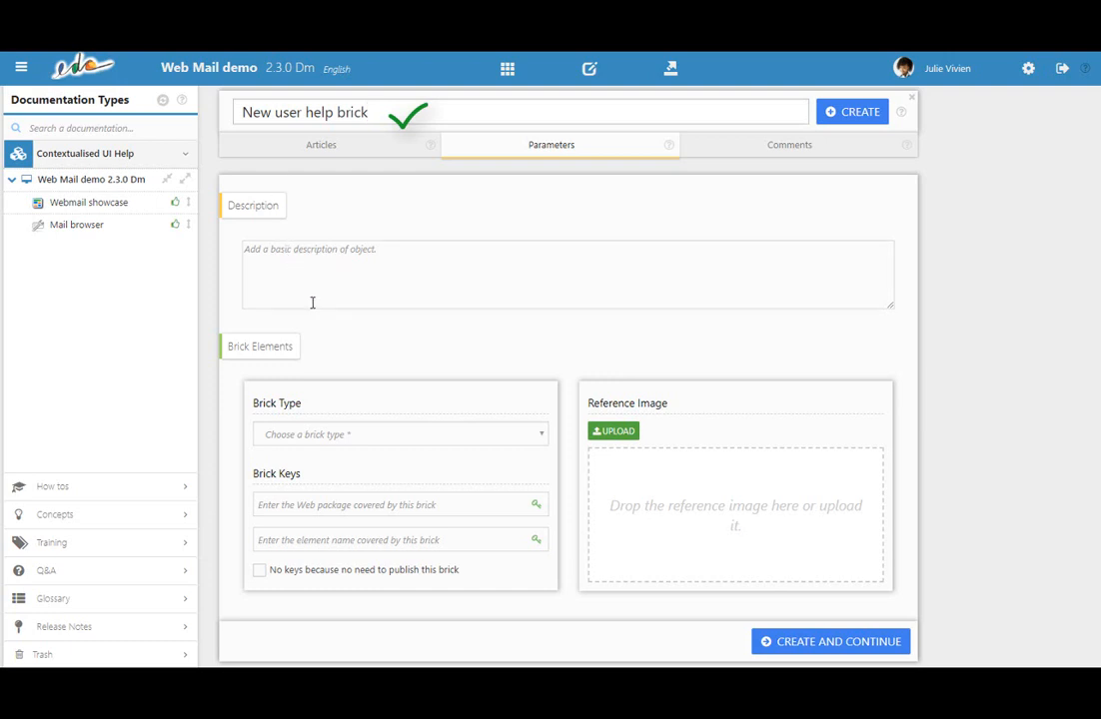
click(378, 436)
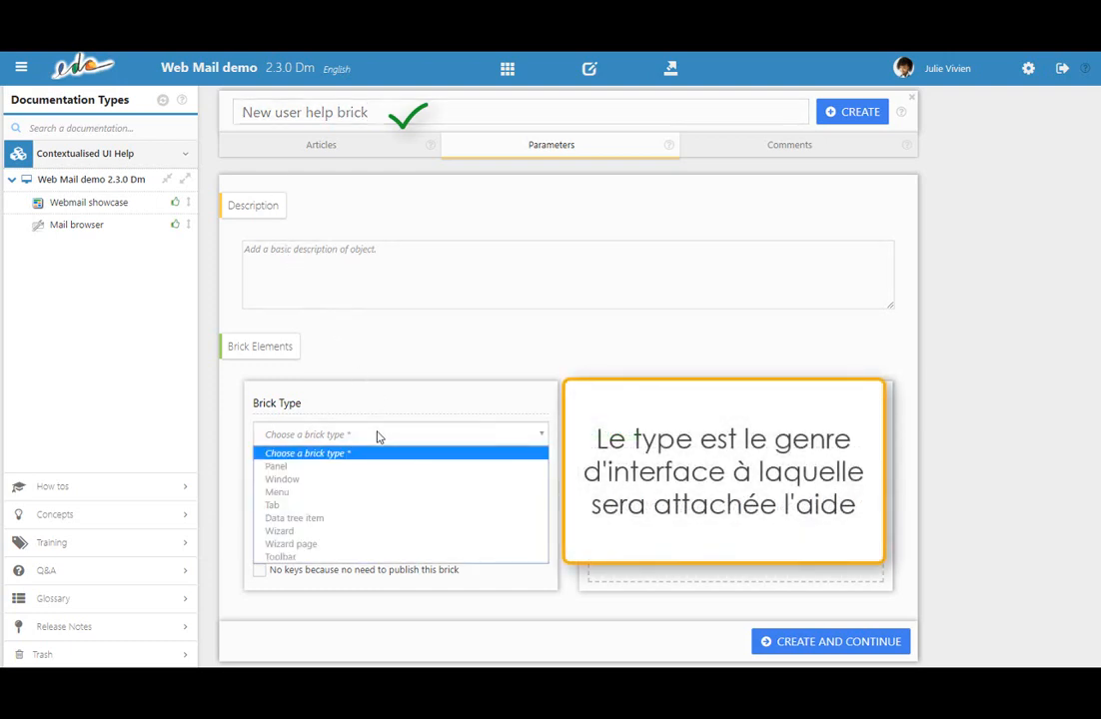
click(353, 558)
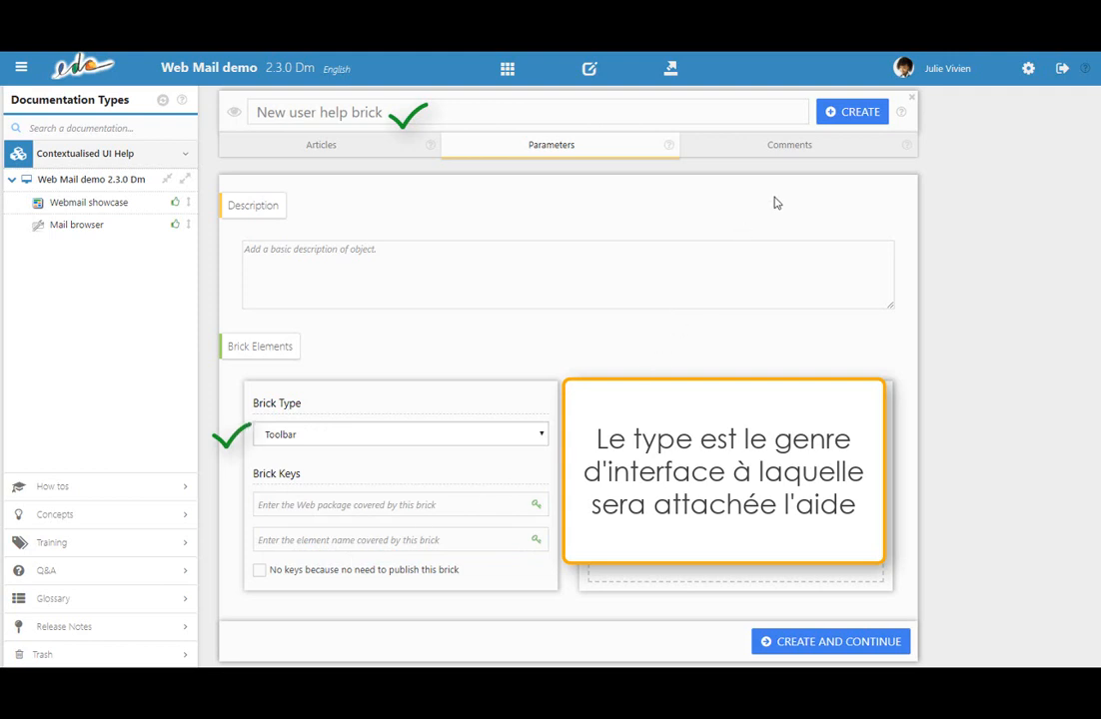
click(831, 114)
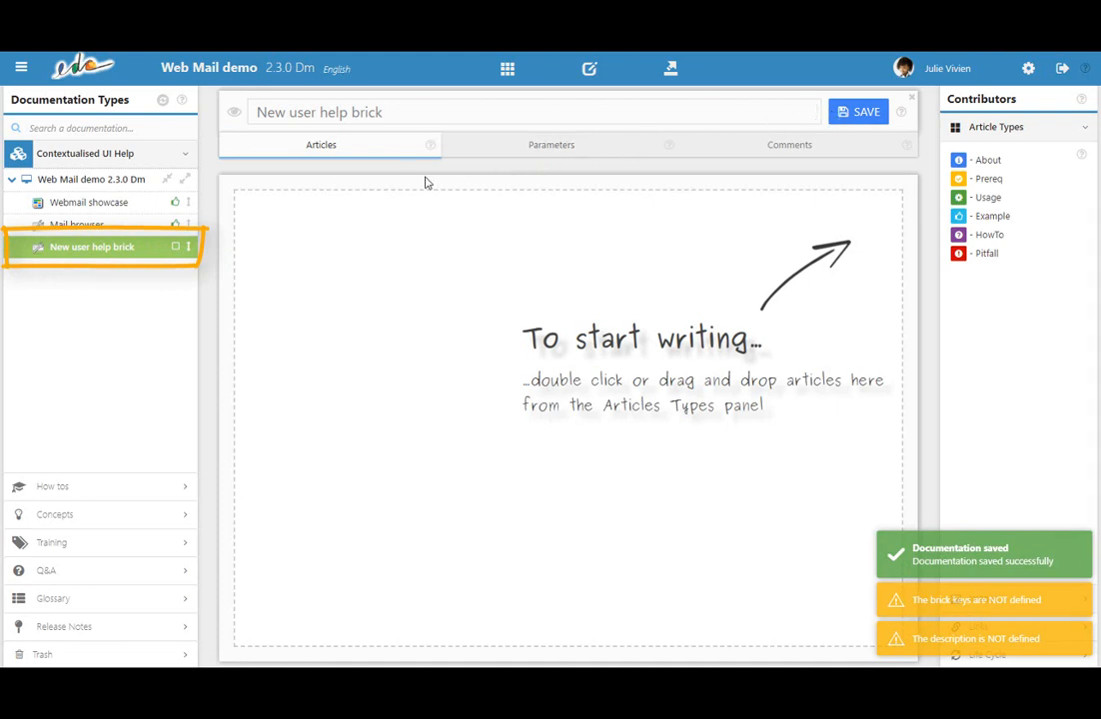
click(235, 116)
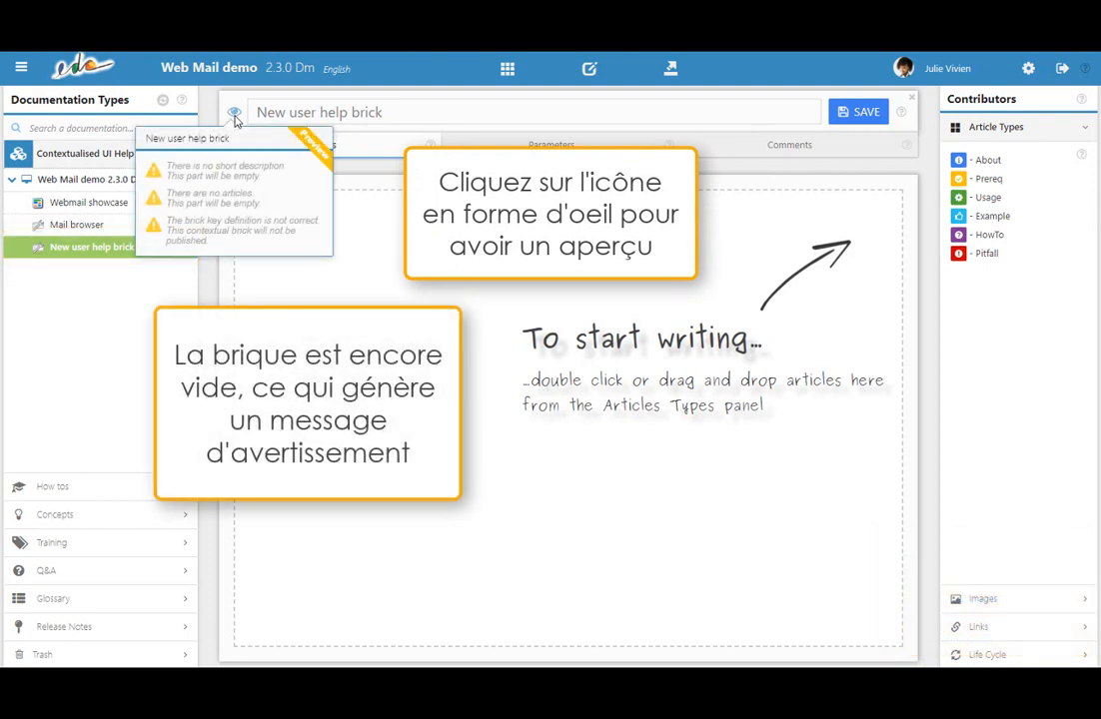
click(235, 116)
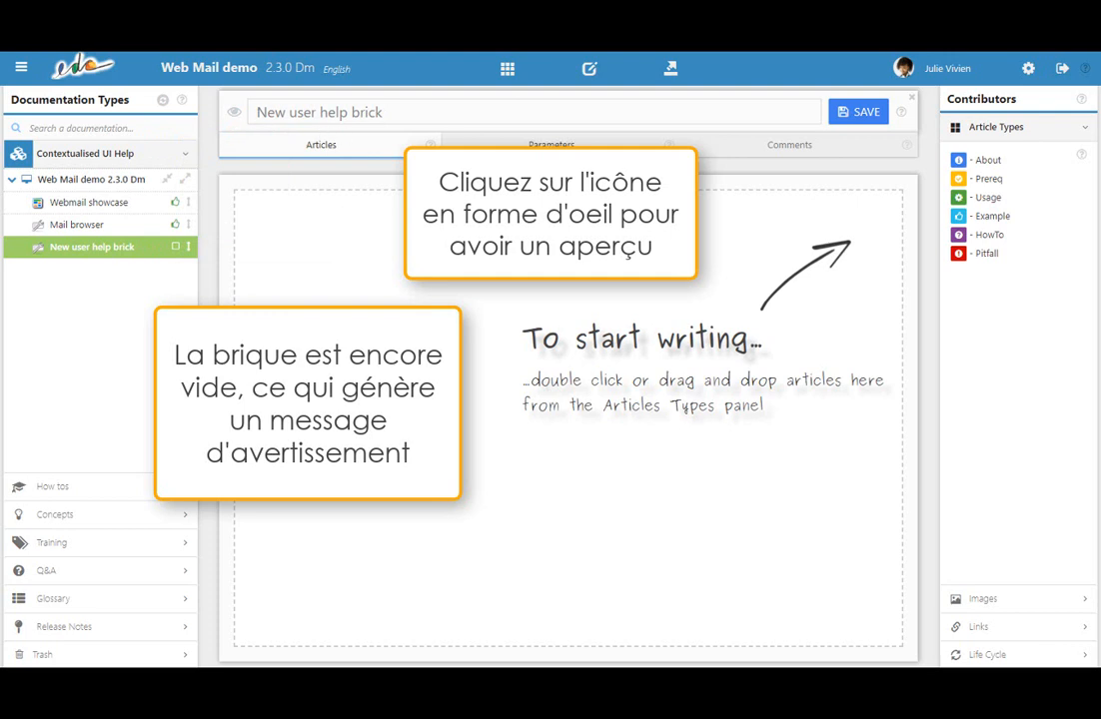
Enter the brick's description in its parameters: "The description is the first thing users see in the previsualization.".
click(503, 150)
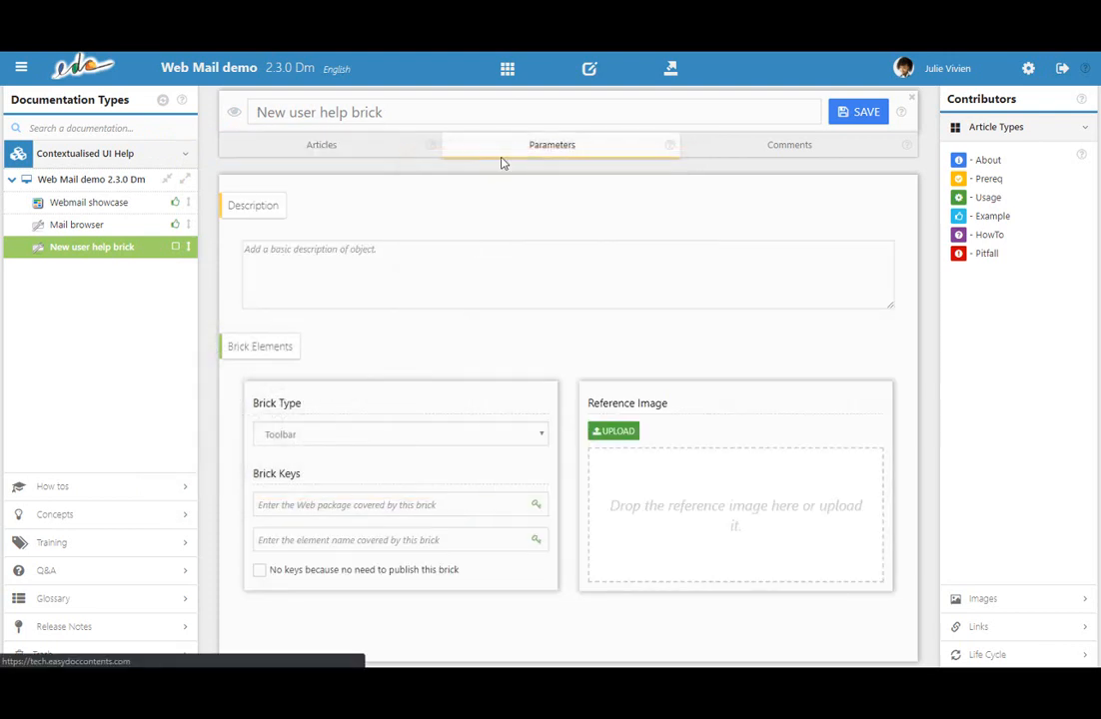
text(The)
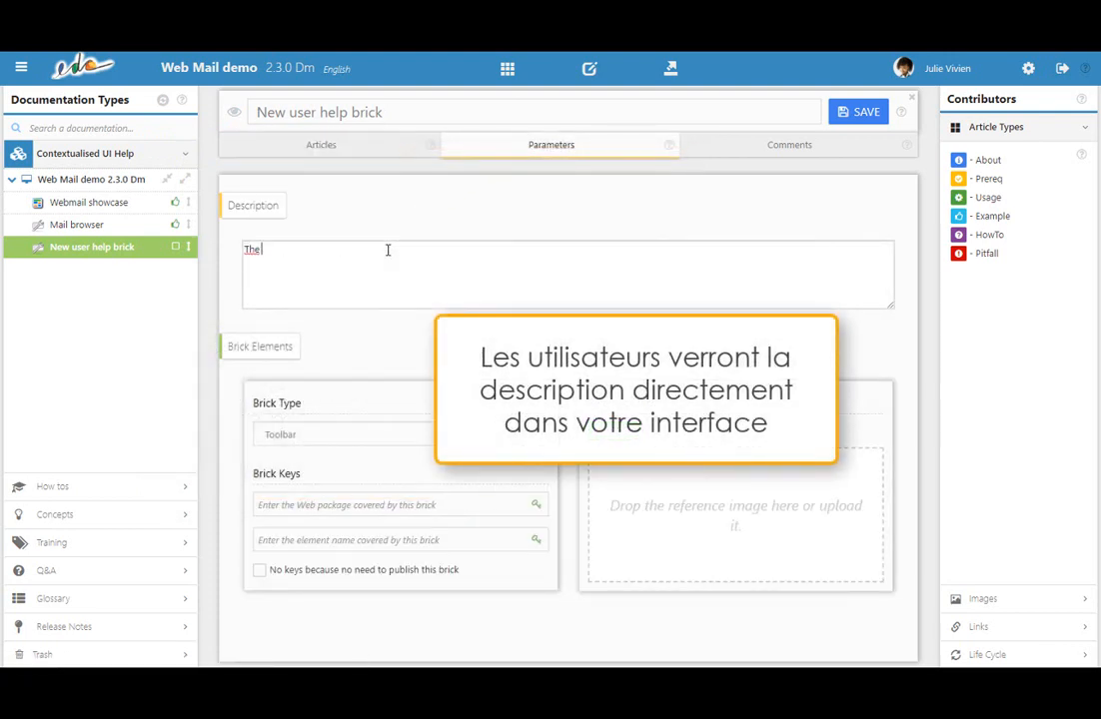
text( description is the first thing users see in t)
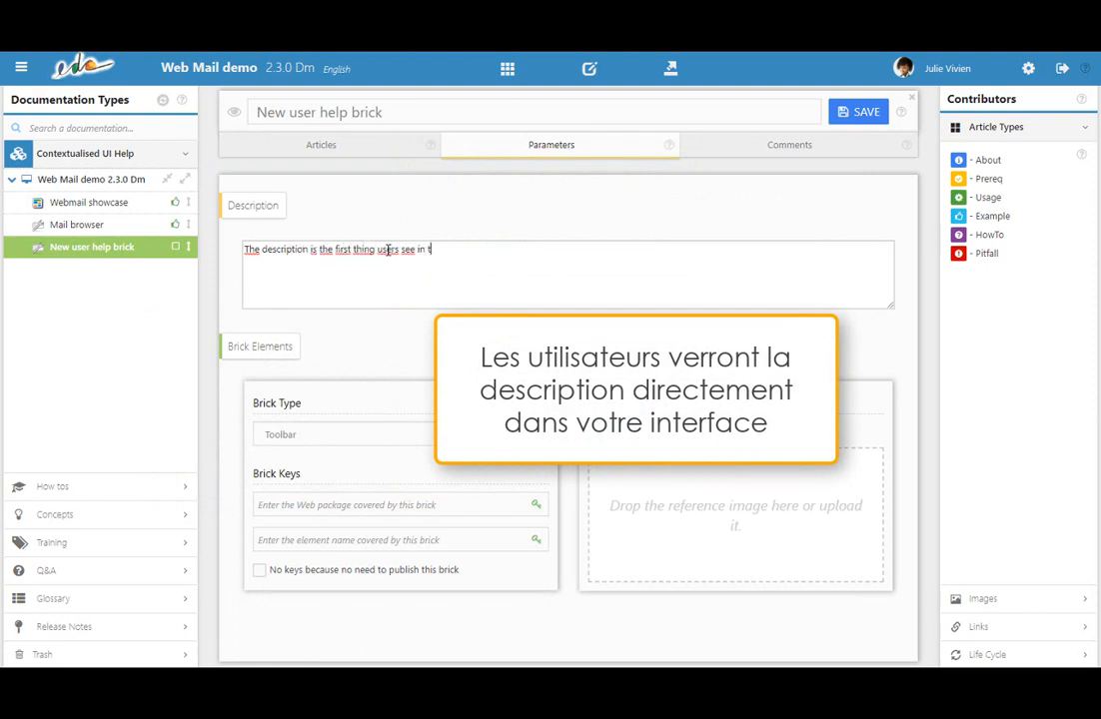
text(he previsualiz)
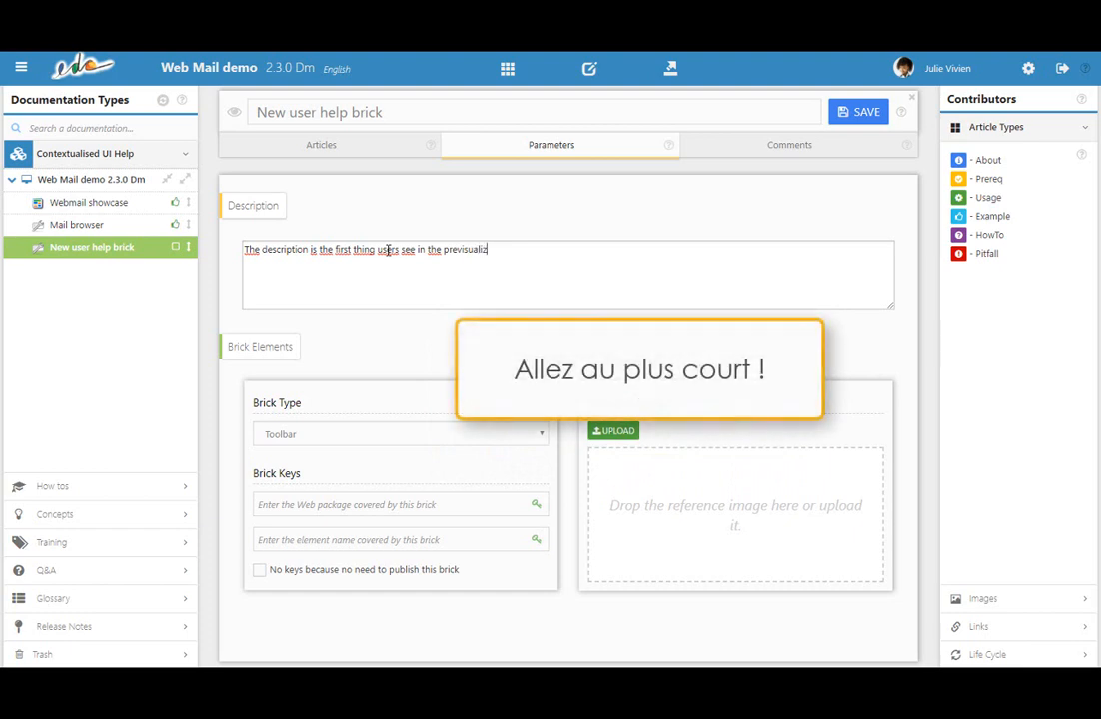
text(ation.)
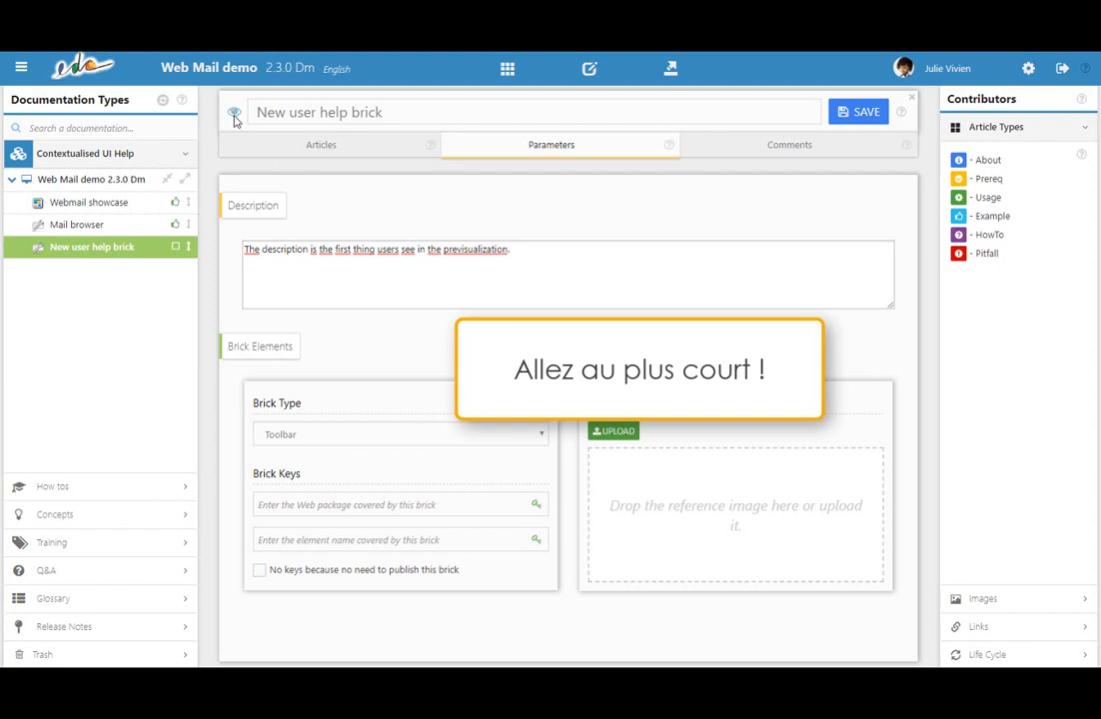
mouse_move(235, 118)
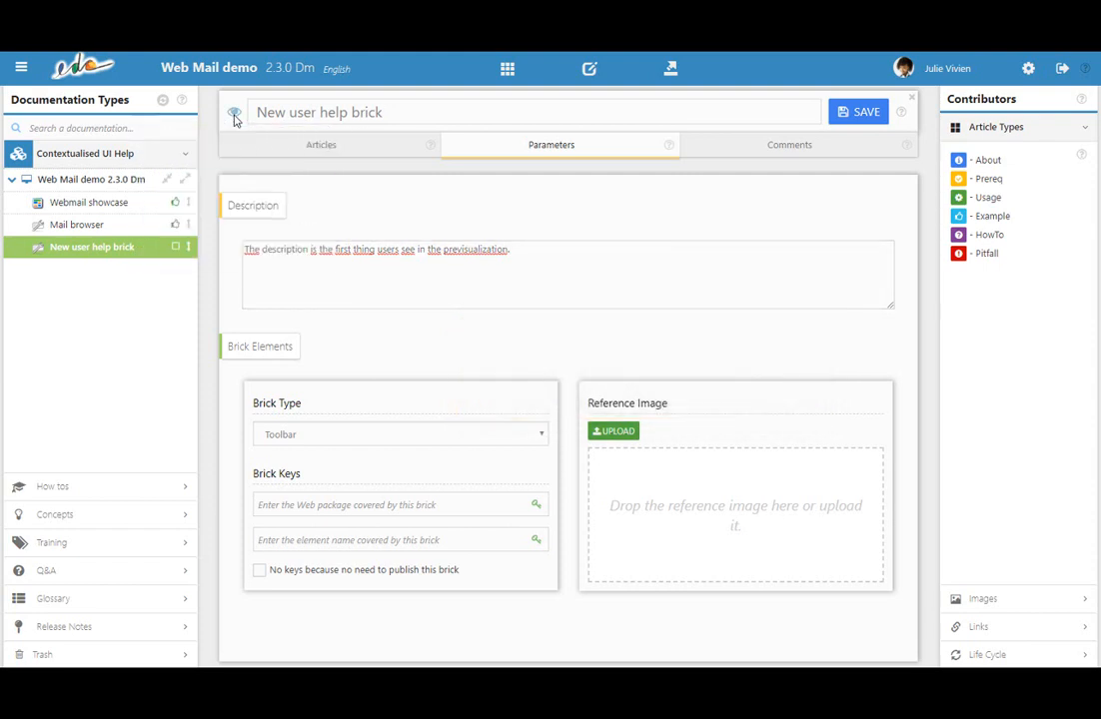
Add and preview an About article reading "Use the About article to give information about the window: what is it? what does it do? who is it for?".
click(323, 148)
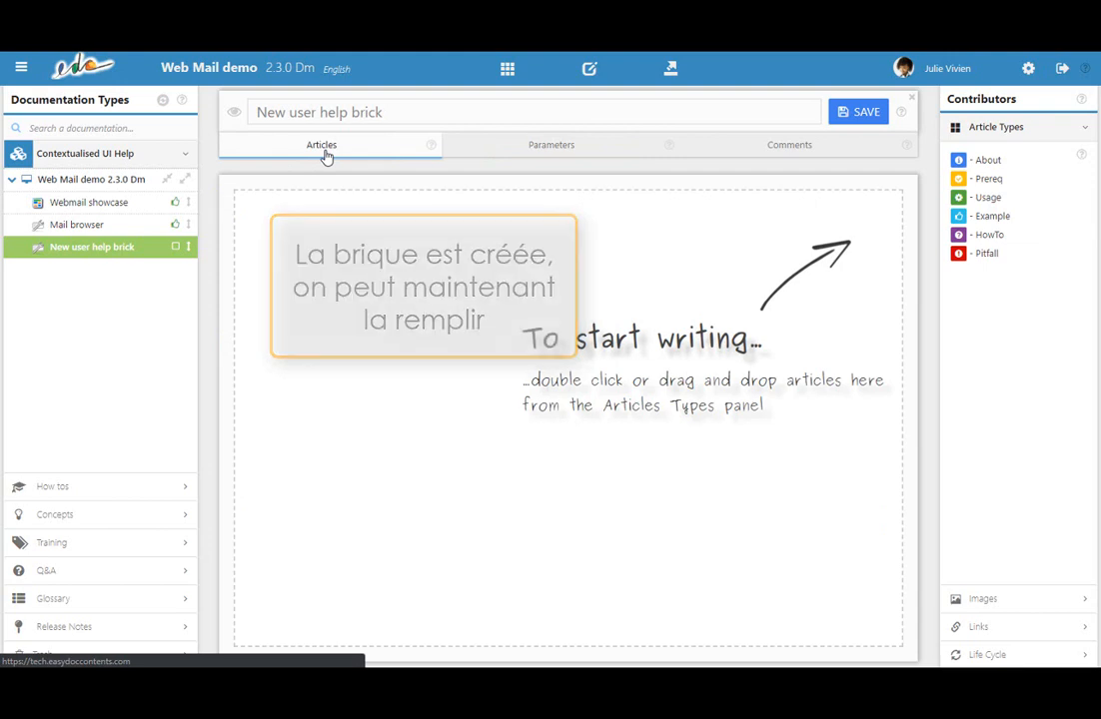
drag(979, 159, 614, 246)
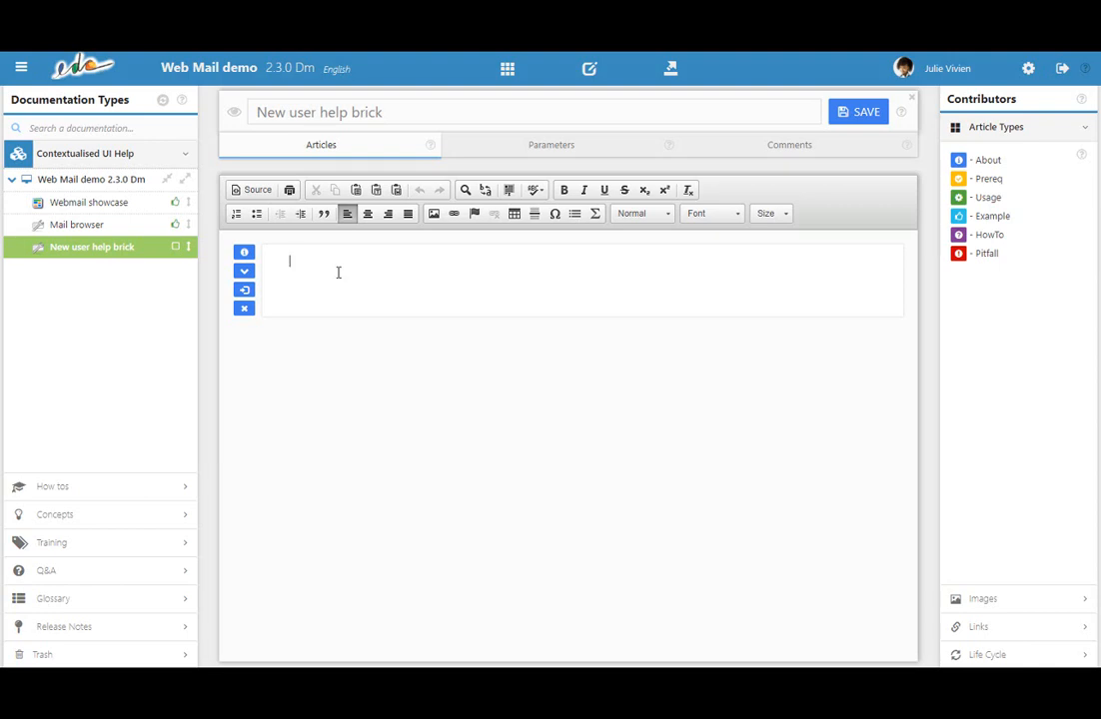
text(Use the About article to give informati)
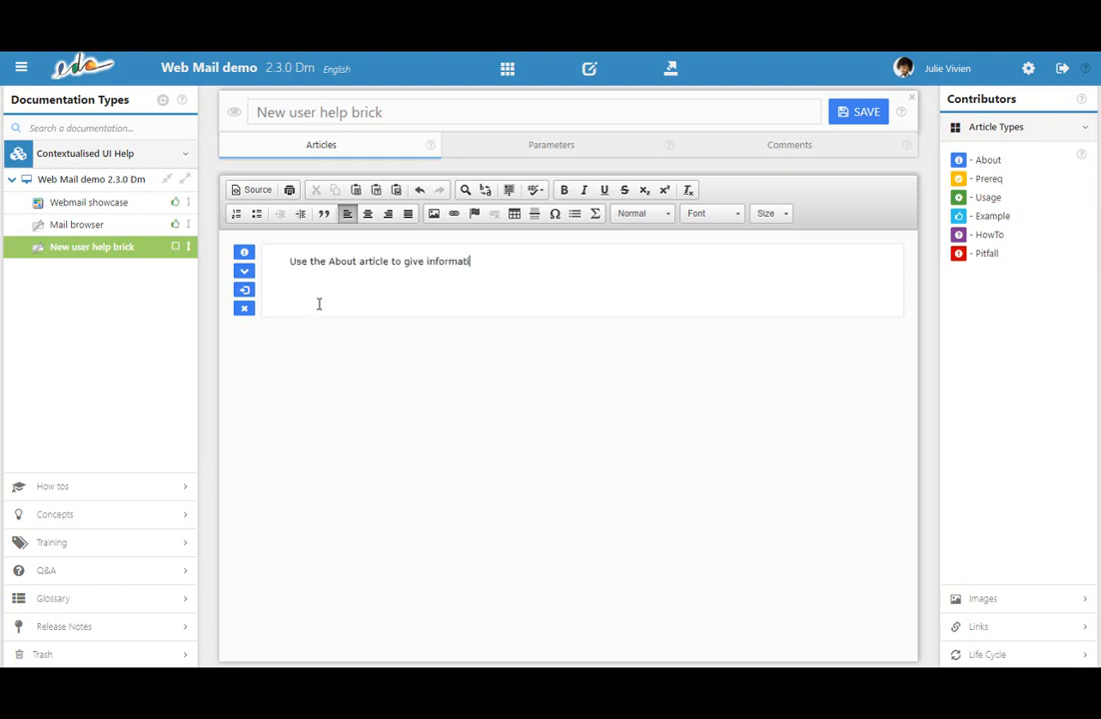
text(on about the window: what)
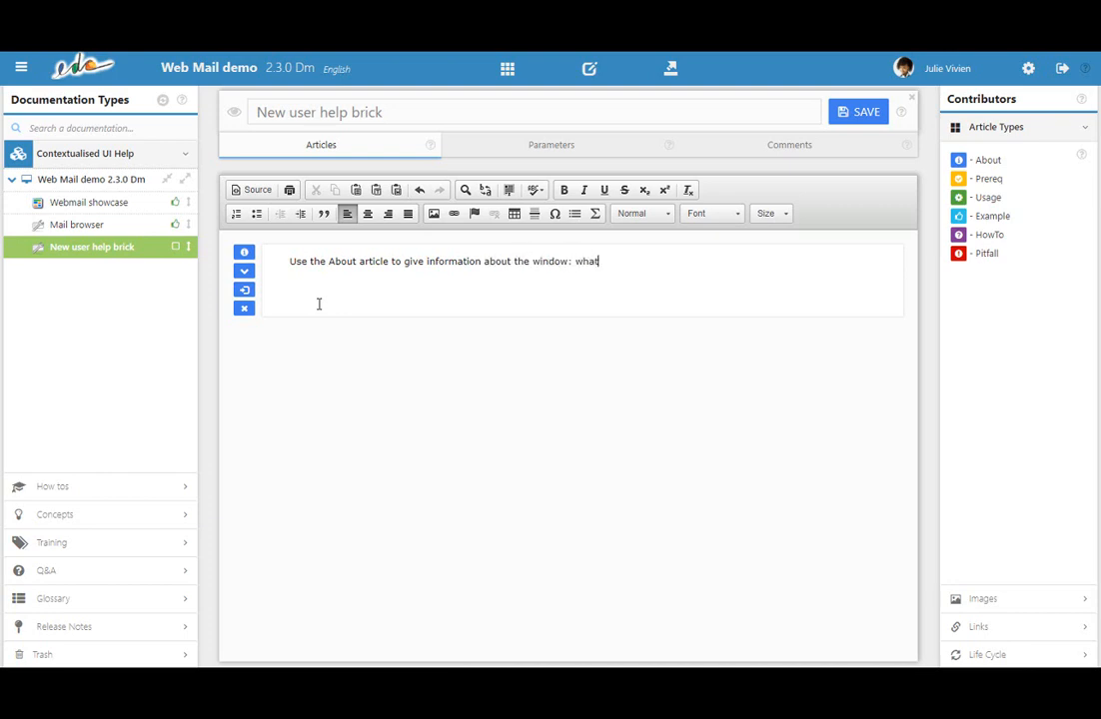
text( is it? what does it do? who is it for?)
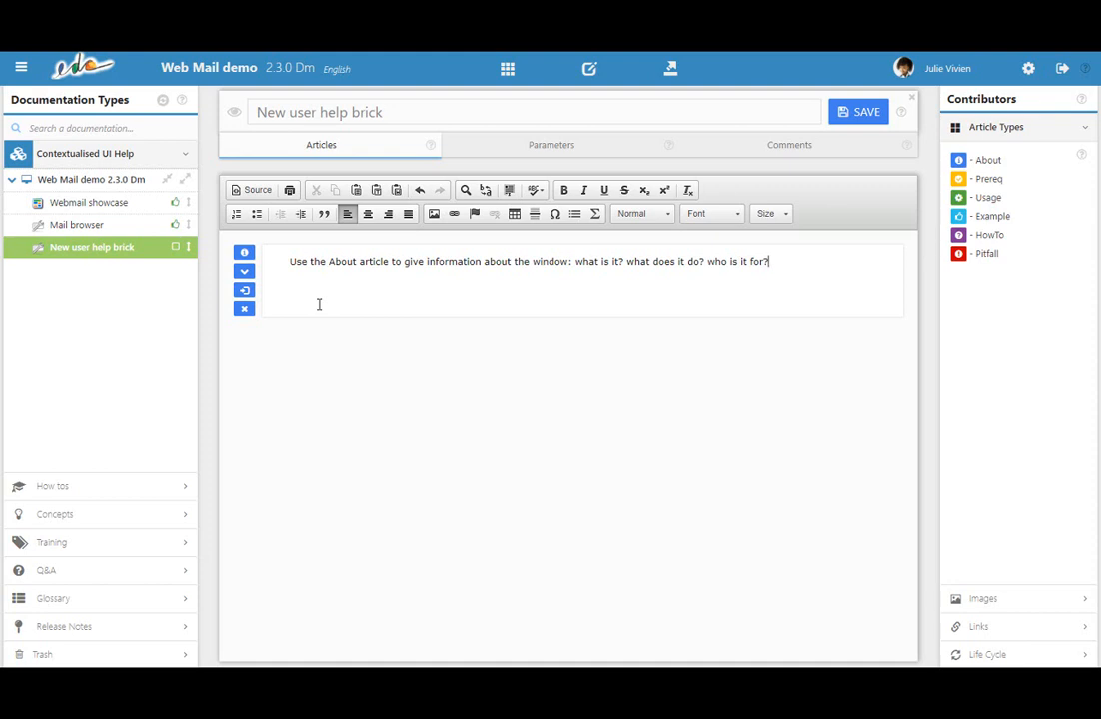
click(234, 115)
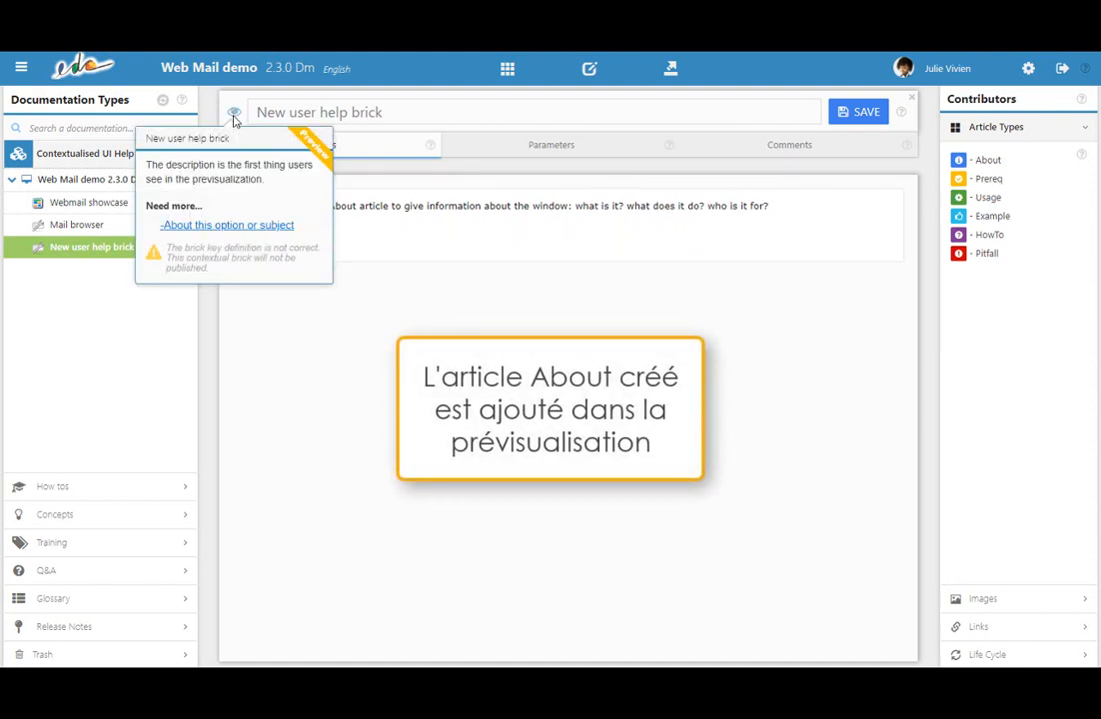
click(234, 116)
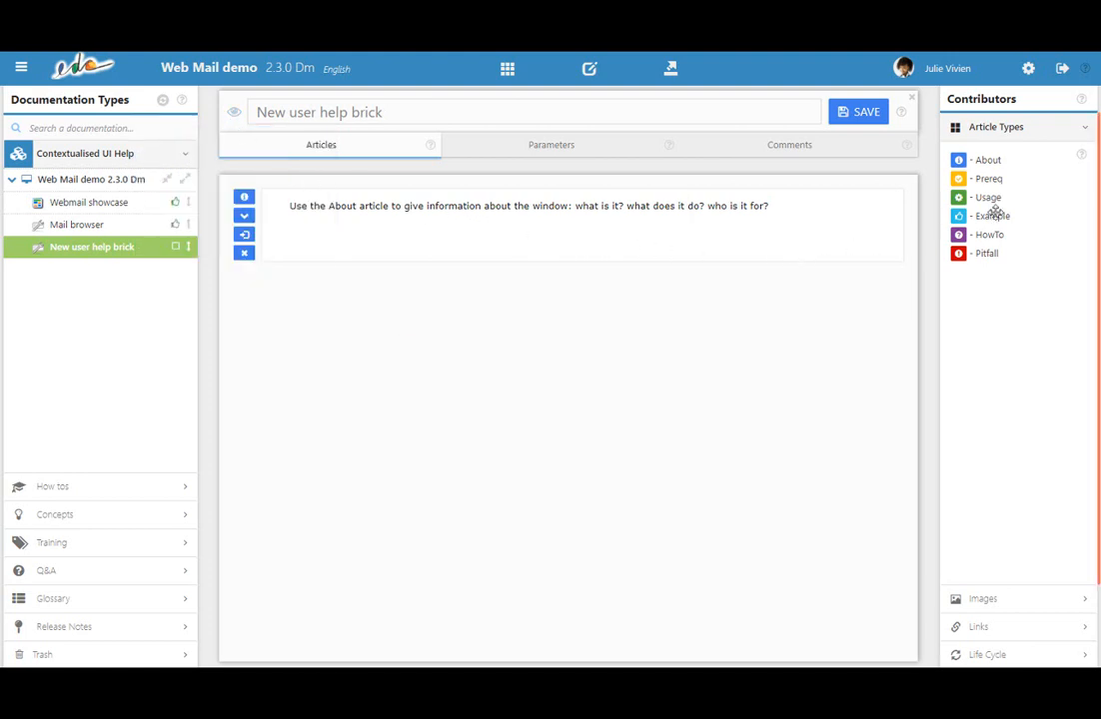
Add a Usage article below the About article with the introductory line "Use the Usage article to give instructions:".
drag(999, 197, 668, 319)
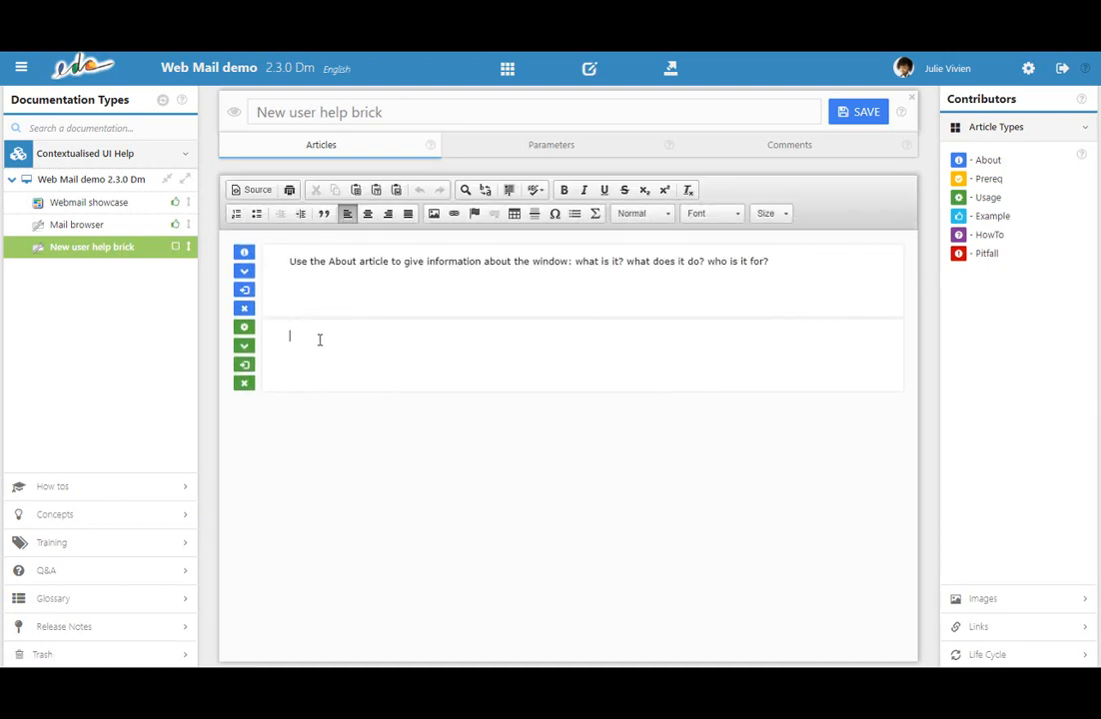
text(Use the Usage article to give instructions:)
Add a numbered list to the Usage article: "Drag and drop the article in the edition panel.", "Write.", "Save.", "Tada!", and preview the brick.
key(Return)
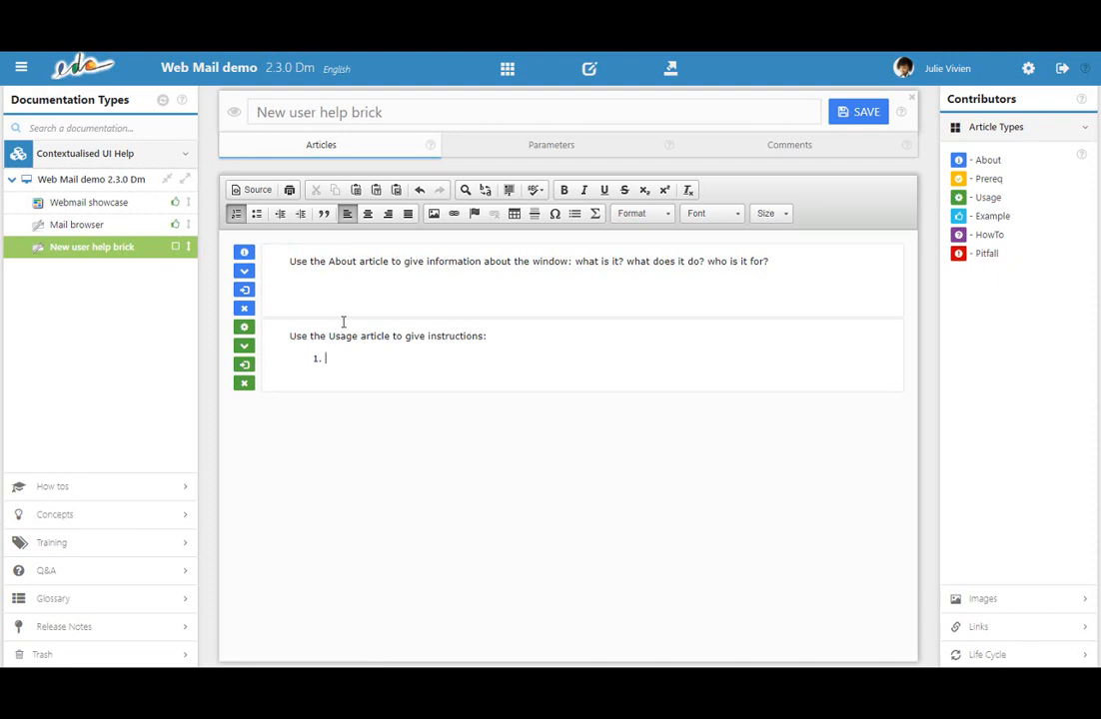
text(Drag and drop the article in the edition panel.)
key(Return)
text(Write.)
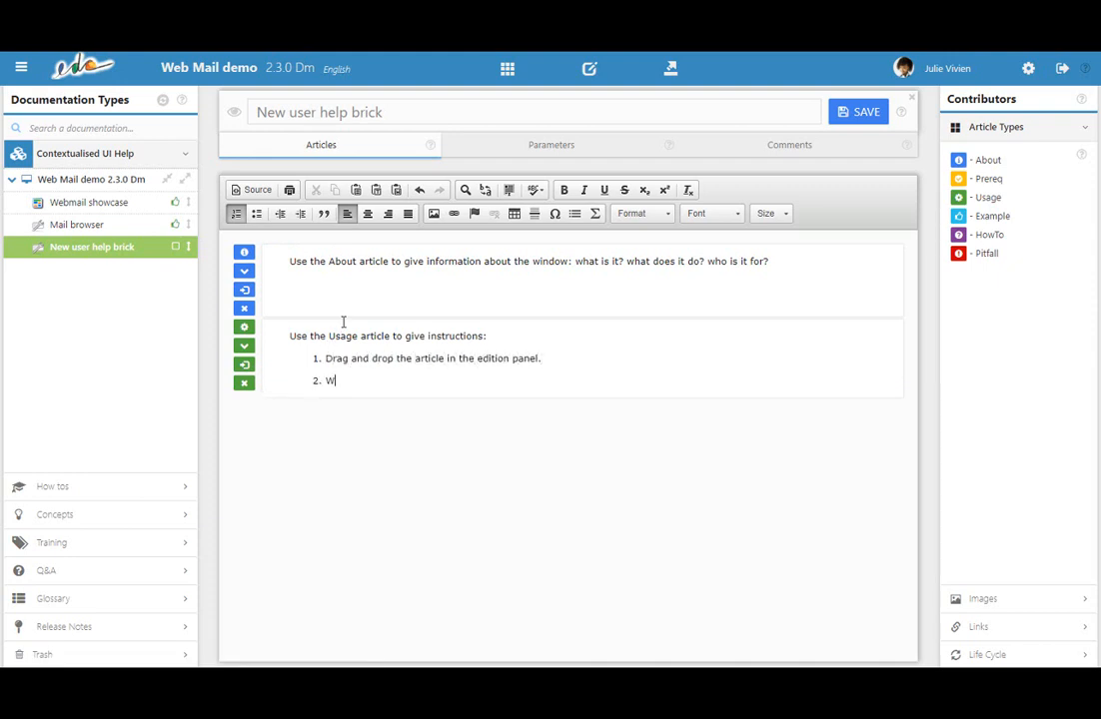
key(Return)
text(Save.)
key(Return)
text(Tada!)
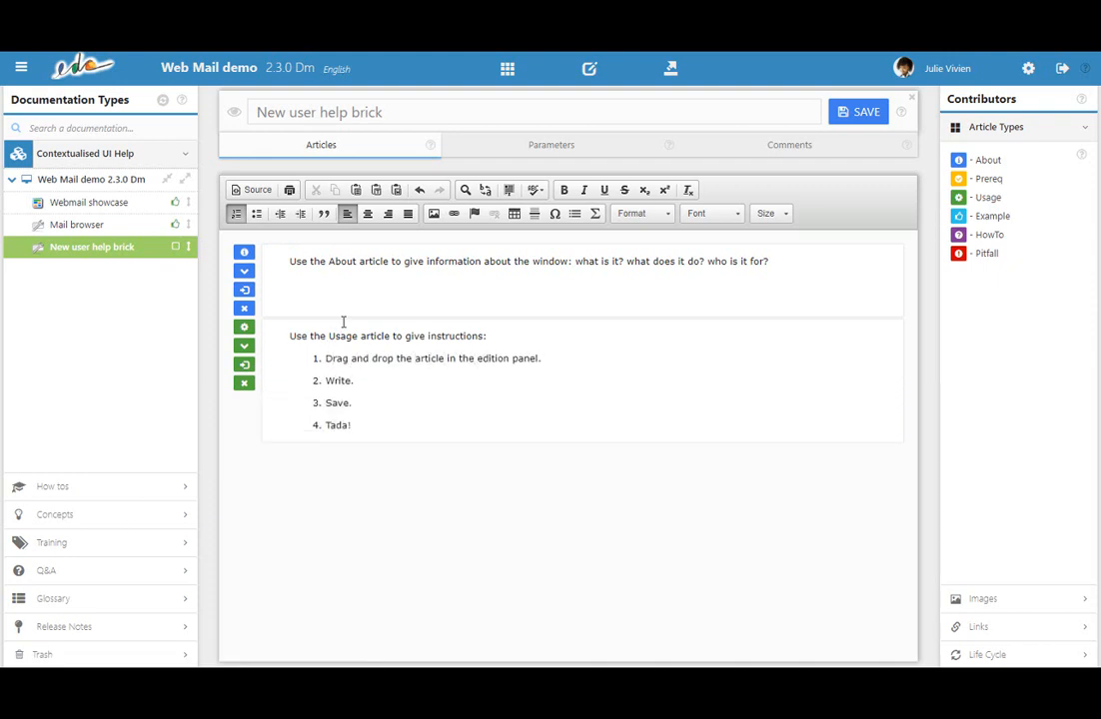
click(235, 116)
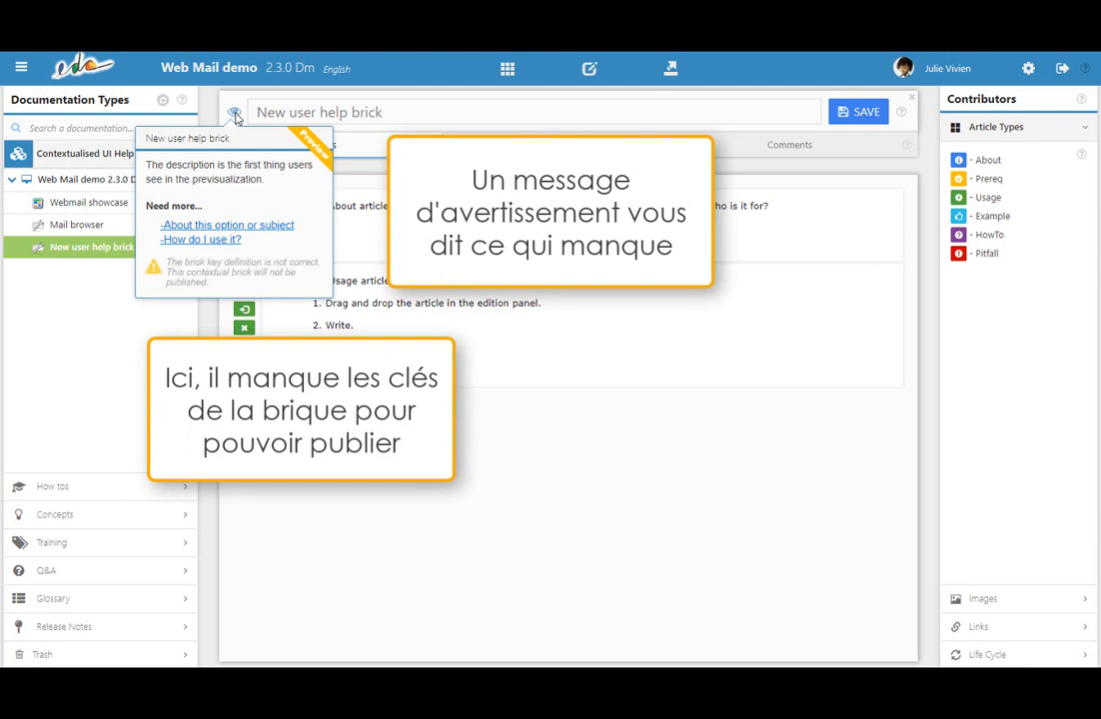
click(234, 117)
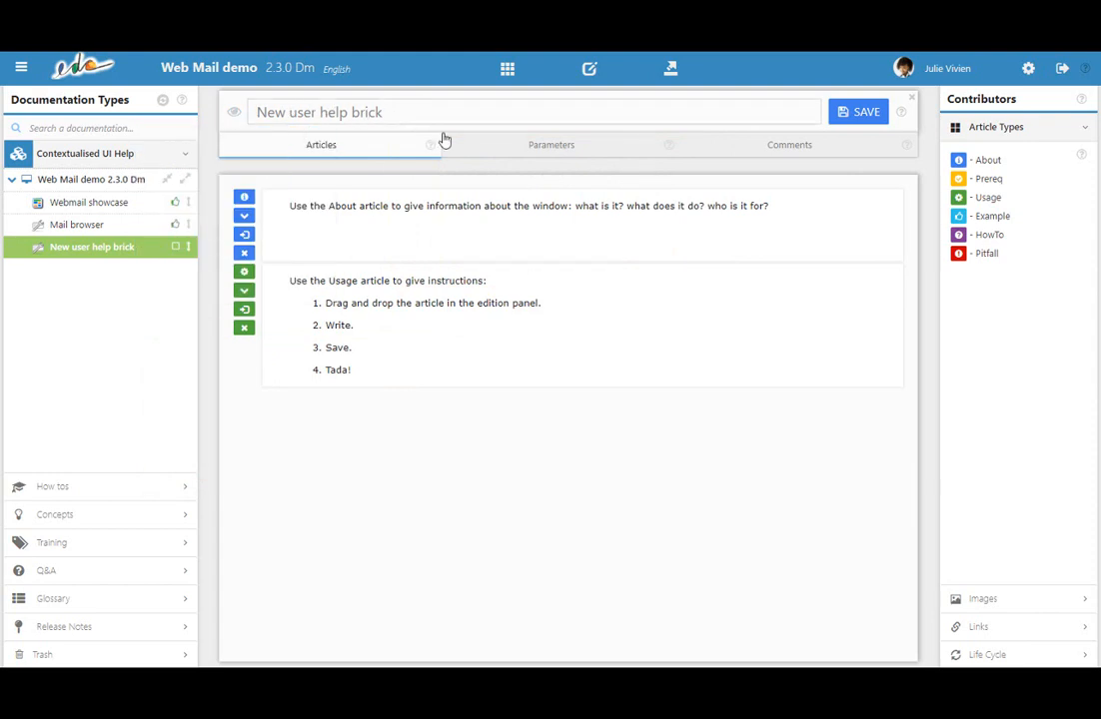
Set the brick keys to Web package "fr.techad.edc.showcase.mailreader" and element name "menu", and save the brick.
click(524, 148)
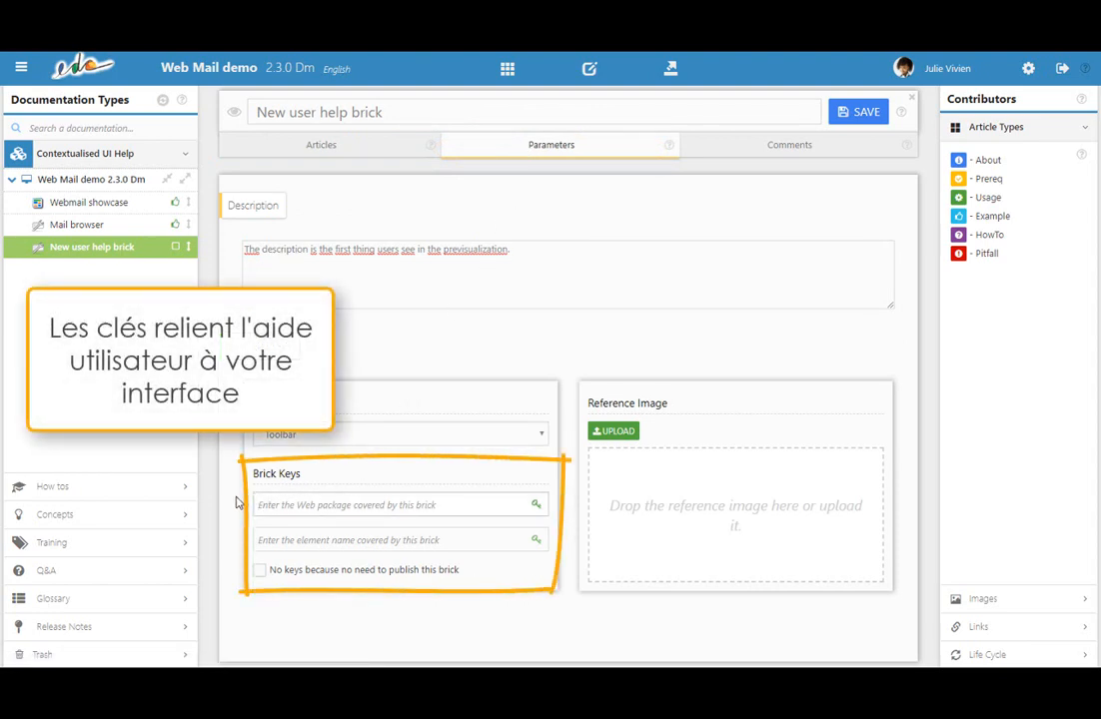
text(fr.techad.edc)
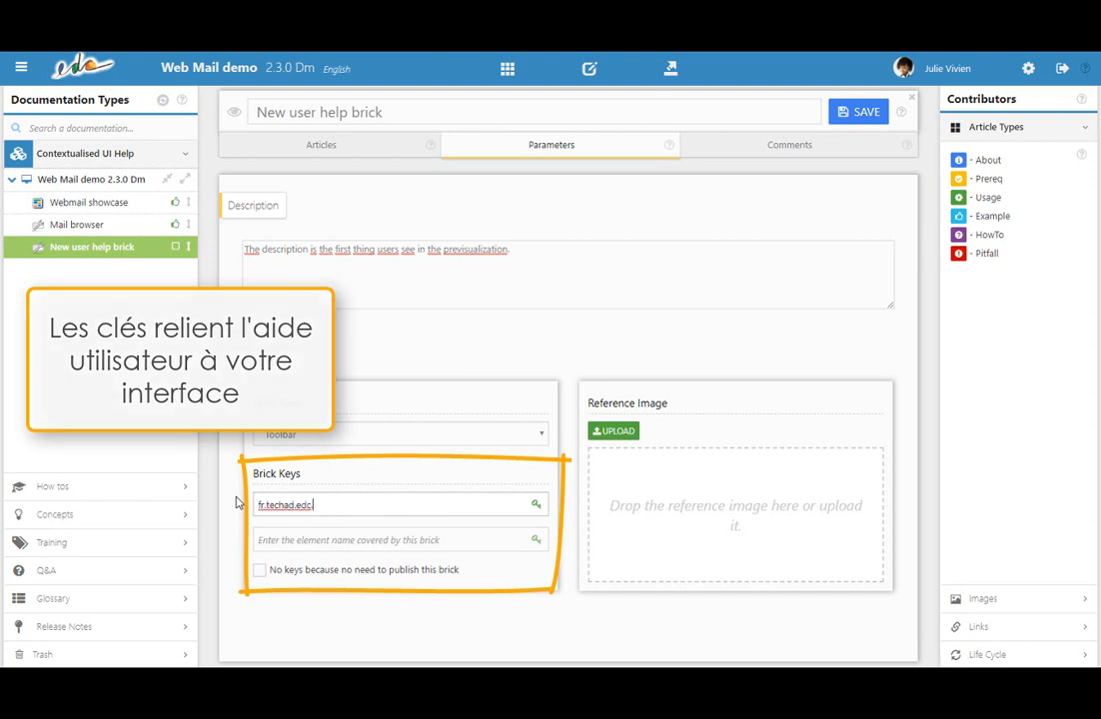
text(.showcase.mail)
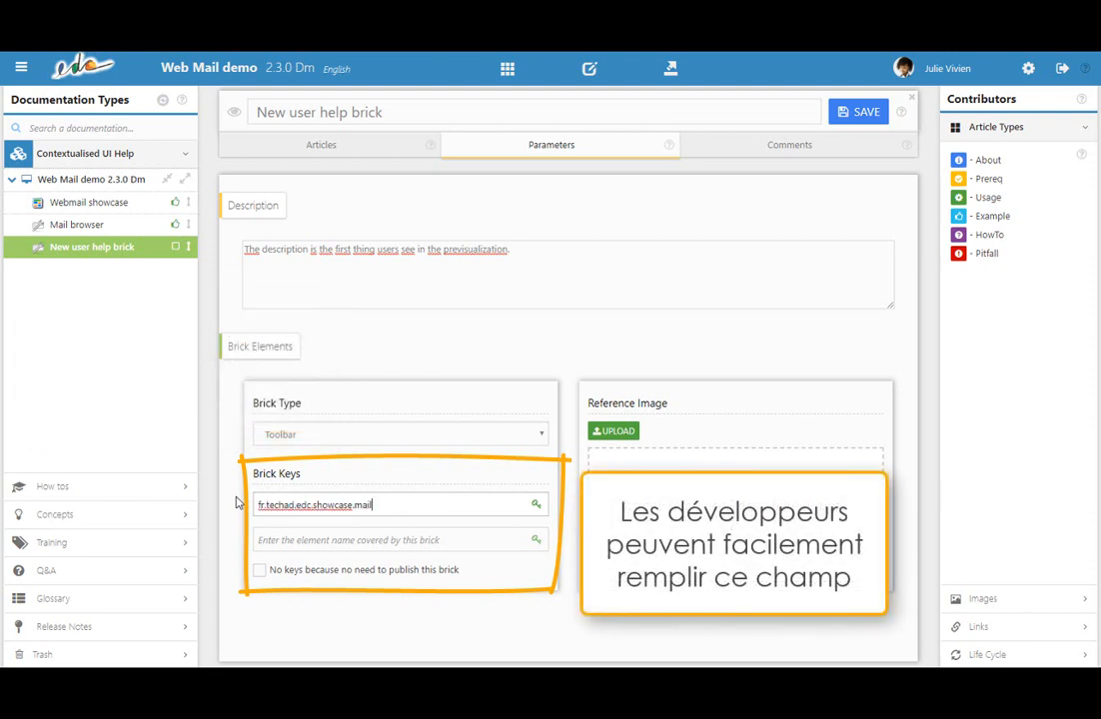
text(reader)
click(273, 537)
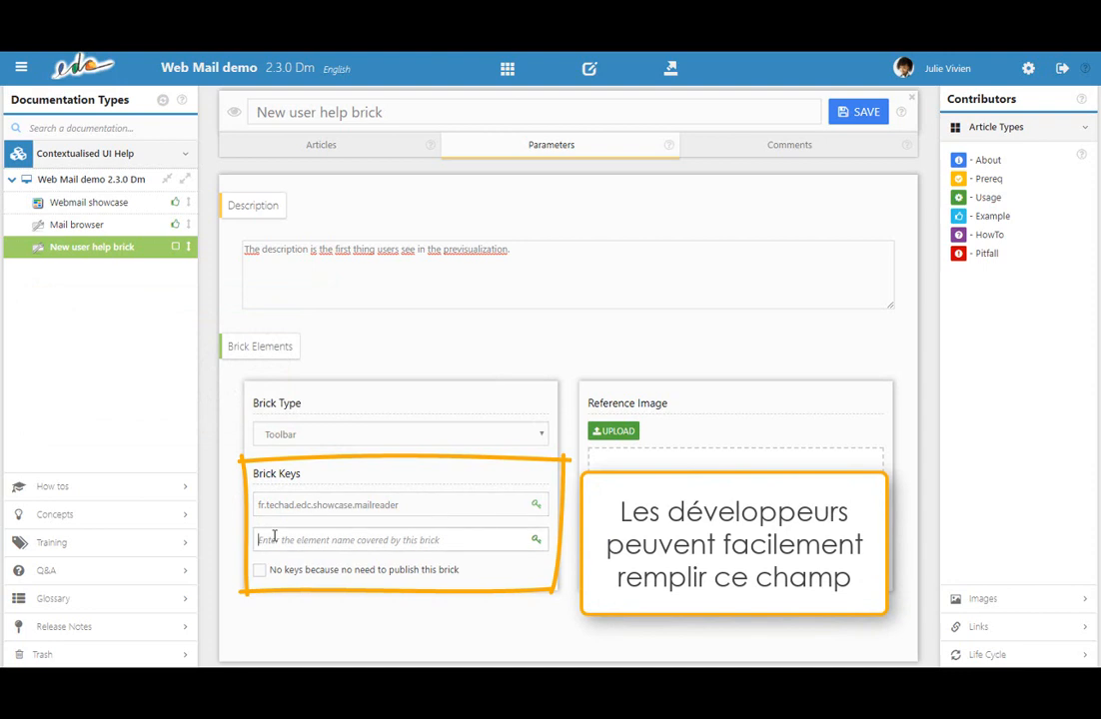
text(menu)
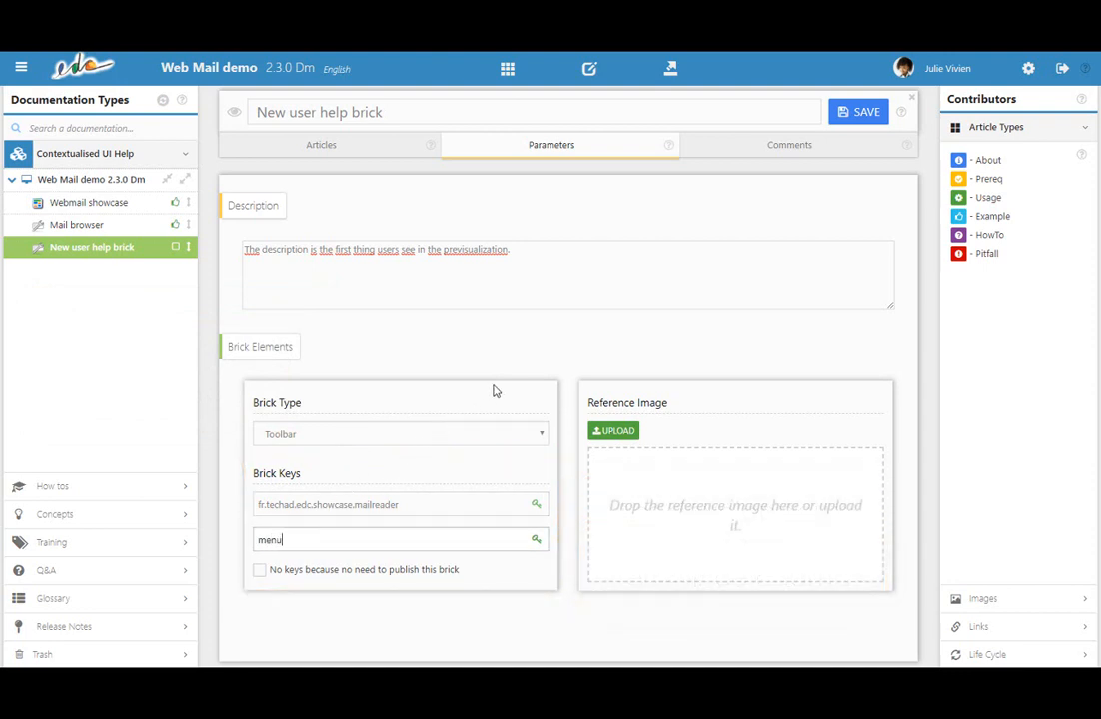
click(848, 116)
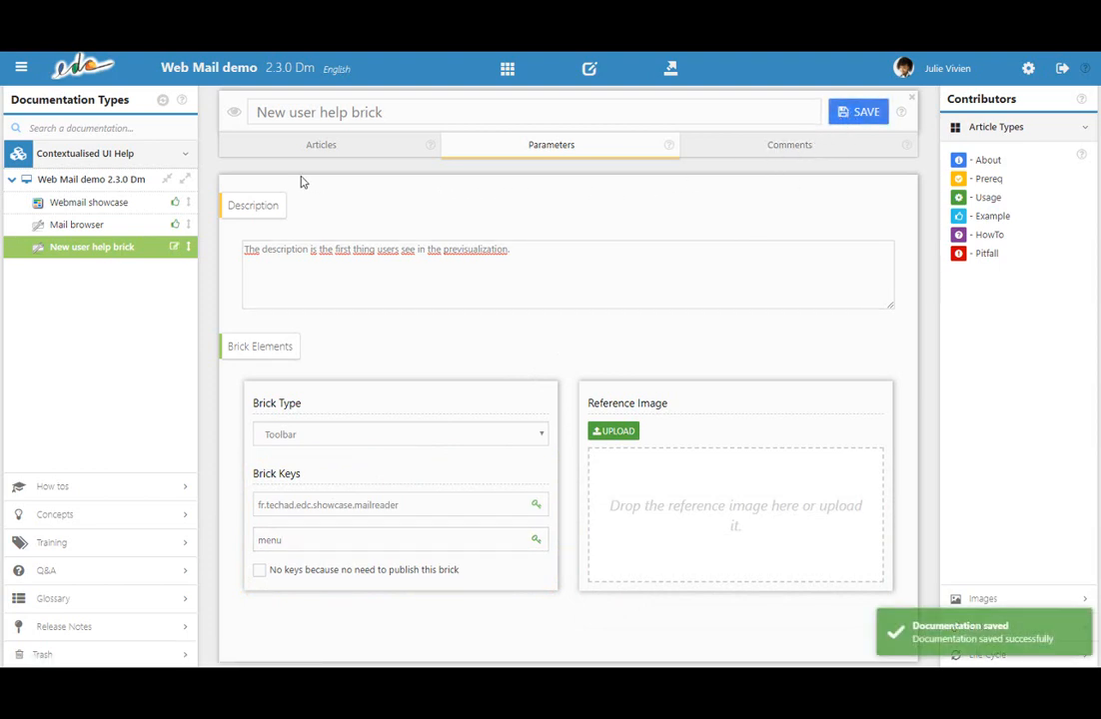
Set up publishing of Web Mail demo 2.3.0 Dm as a Web Html 5.0 package, including content of every status.
click(233, 114)
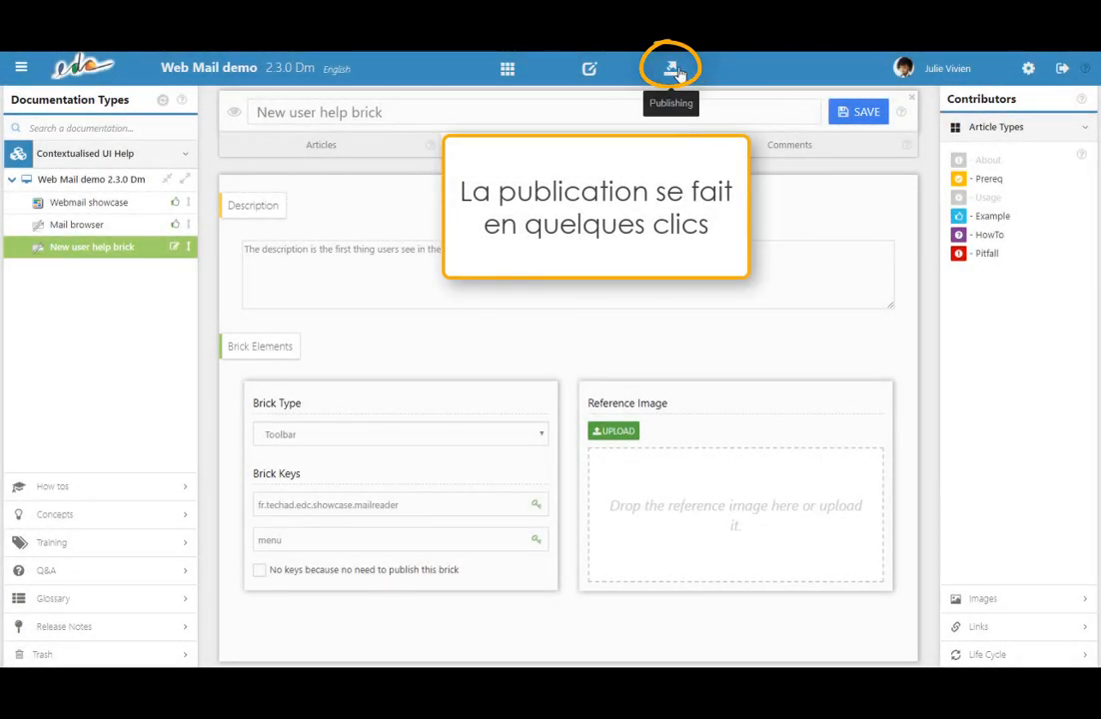
click(672, 70)
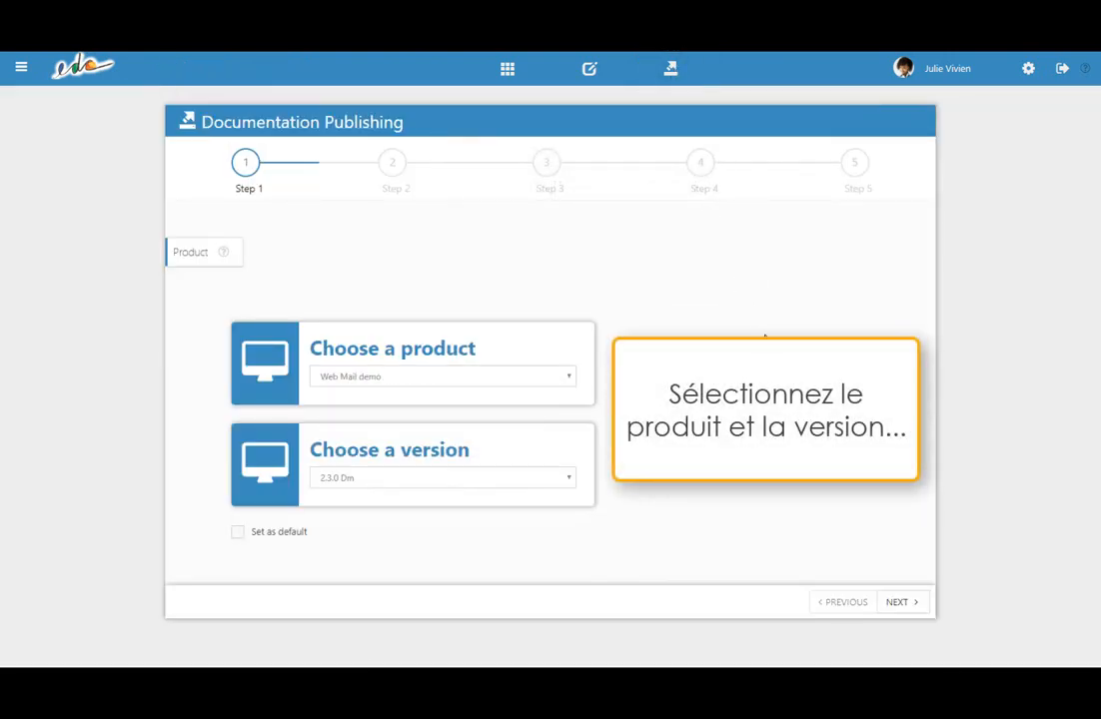
click(893, 603)
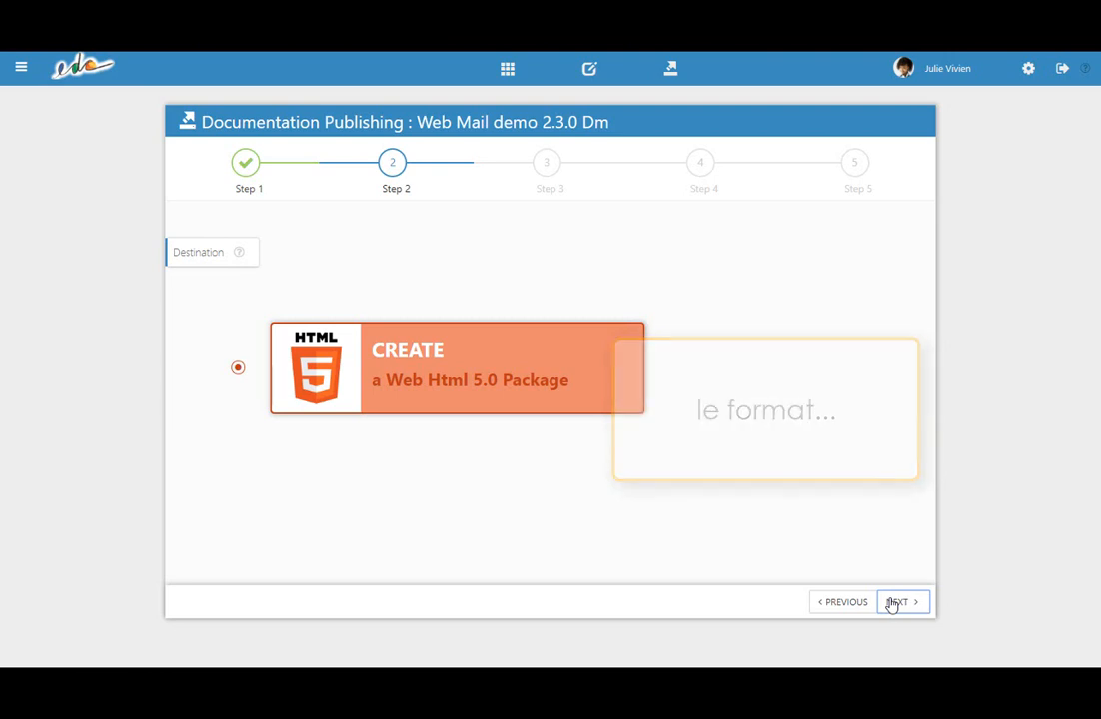
click(892, 606)
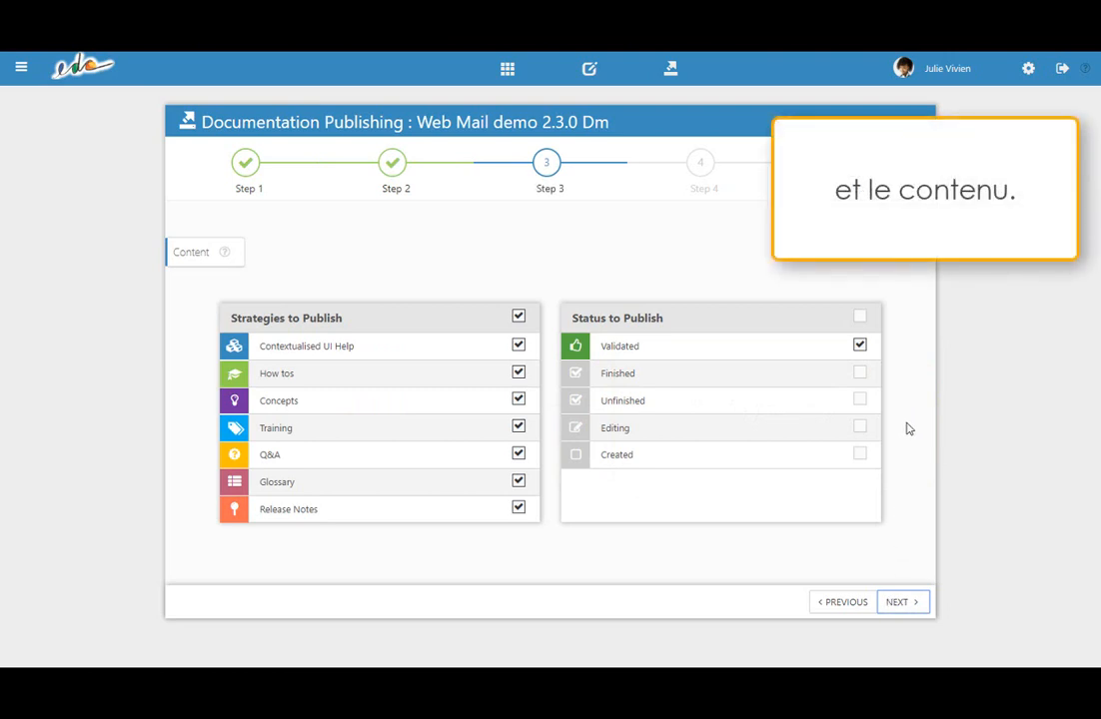
click(859, 317)
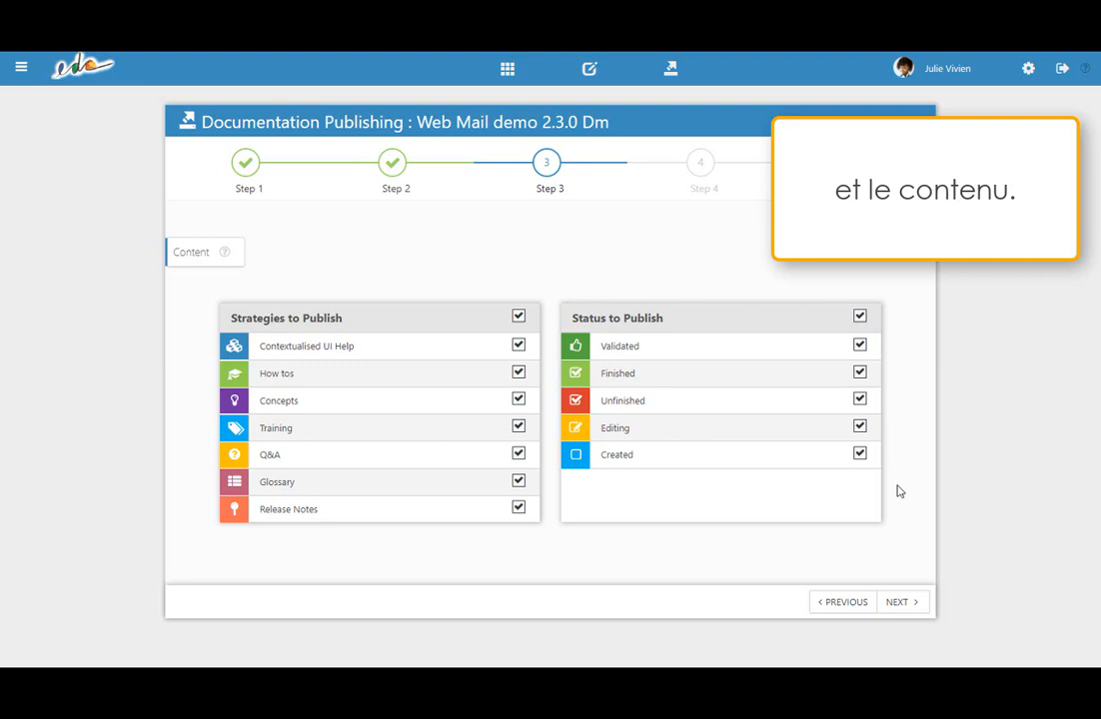
click(897, 603)
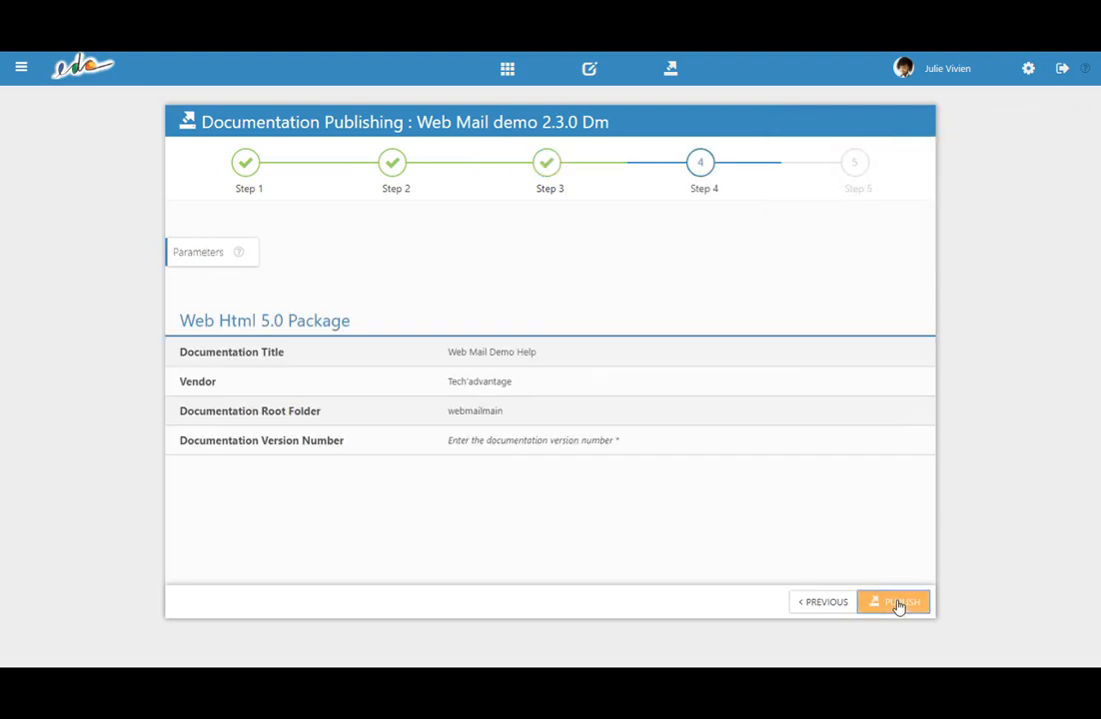
Set the documentation version number to 1.0.0, publish the documentation and download the resulting package.
click(532, 445)
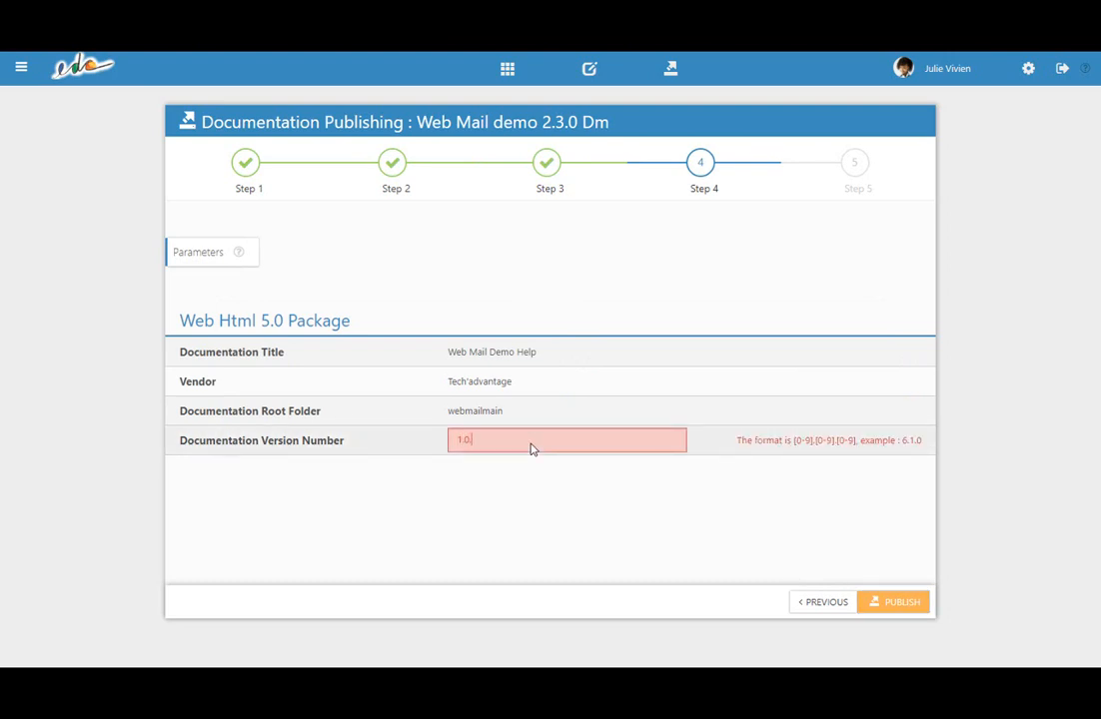
text(0)
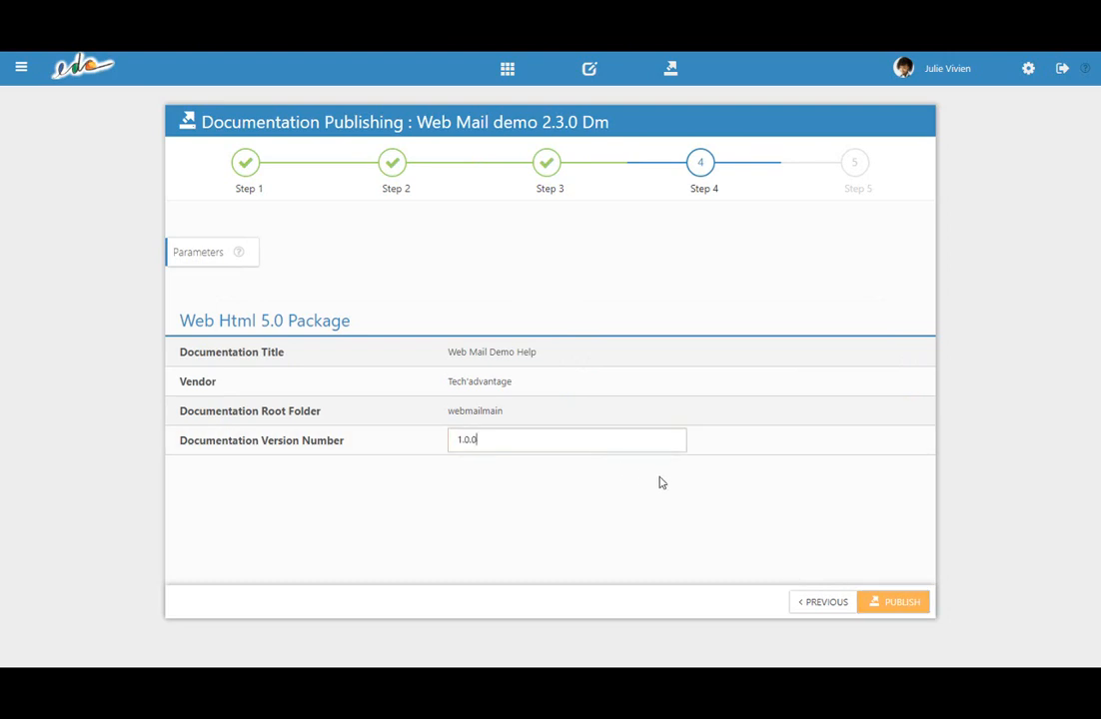
click(873, 603)
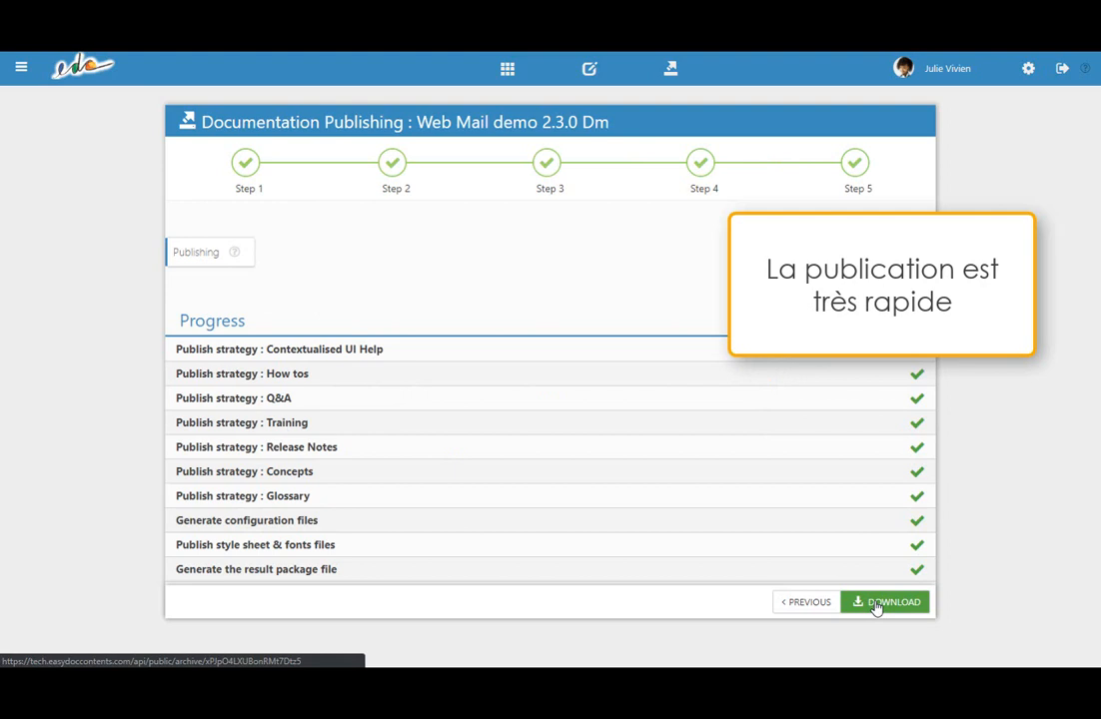
click(884, 603)
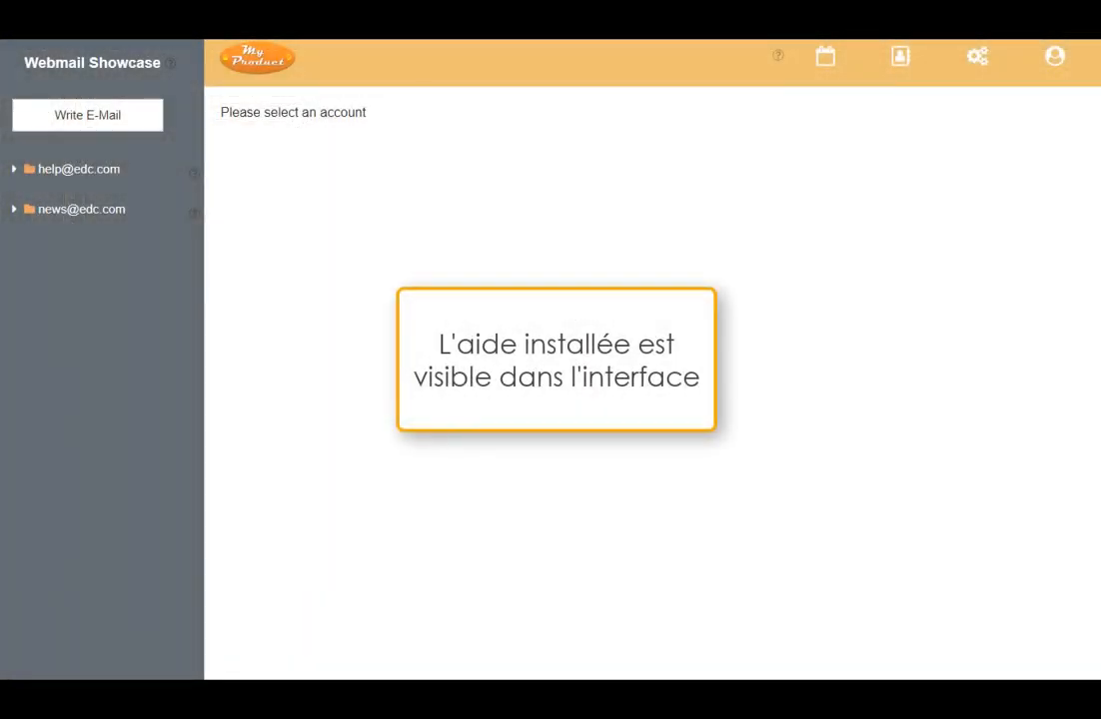
In the Webmail Showcase, open the header toolbar's contextual help and view its "About this option or subject" and "How do I use it?" articles.
click(779, 58)
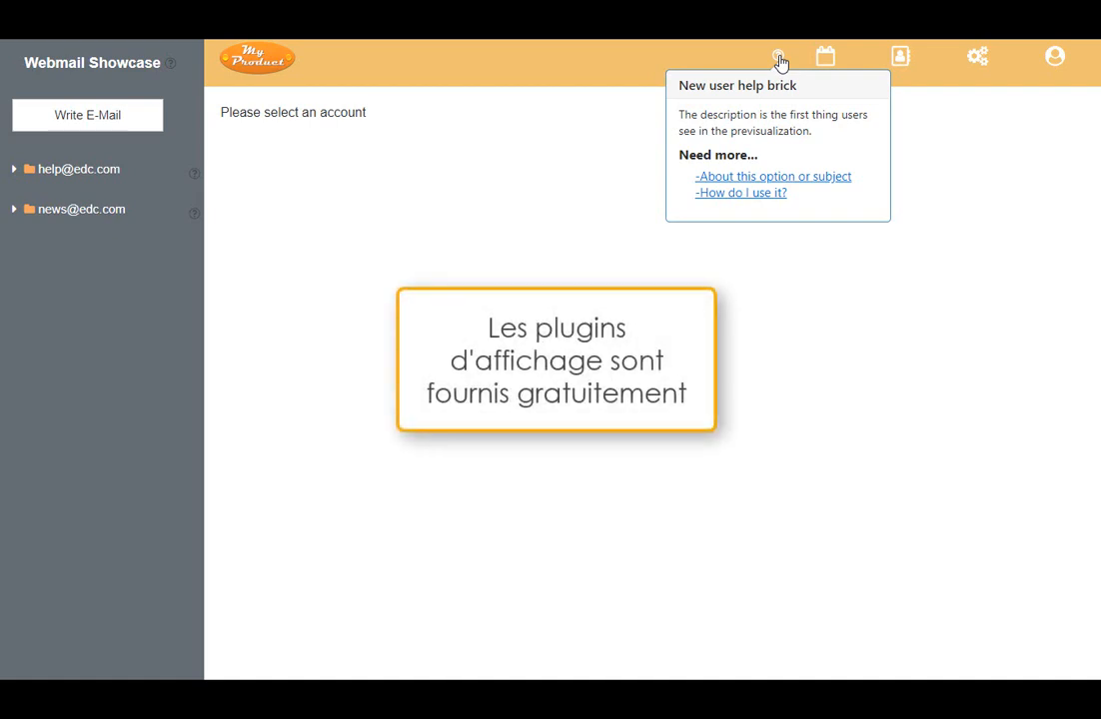
click(841, 187)
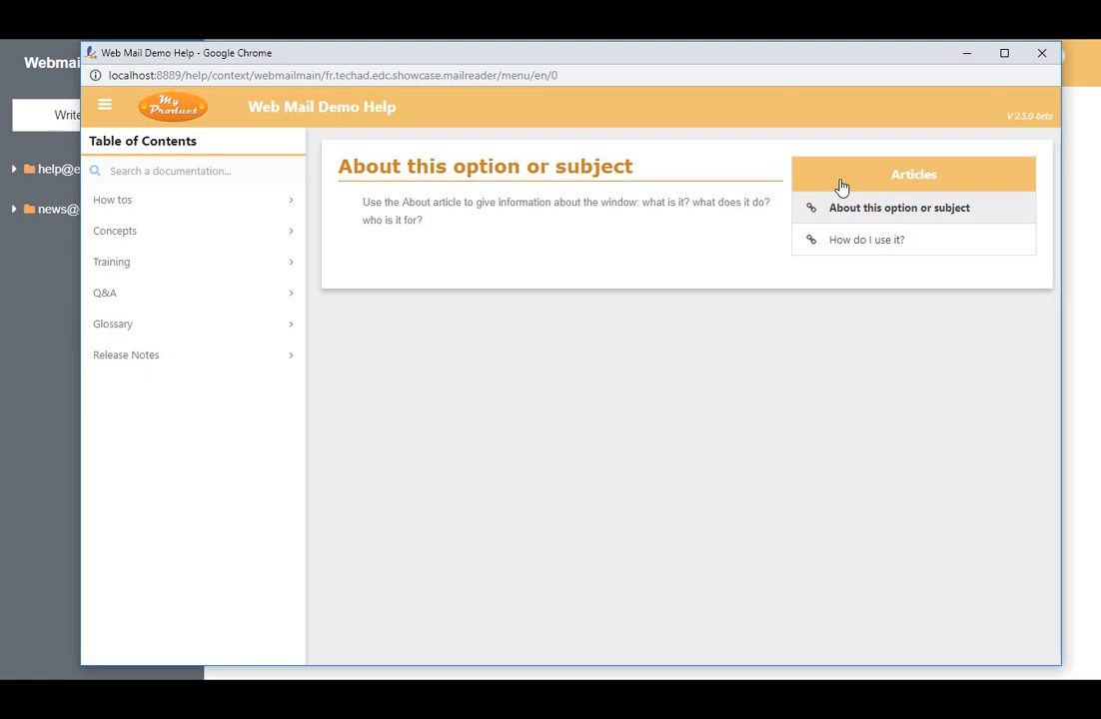
click(830, 246)
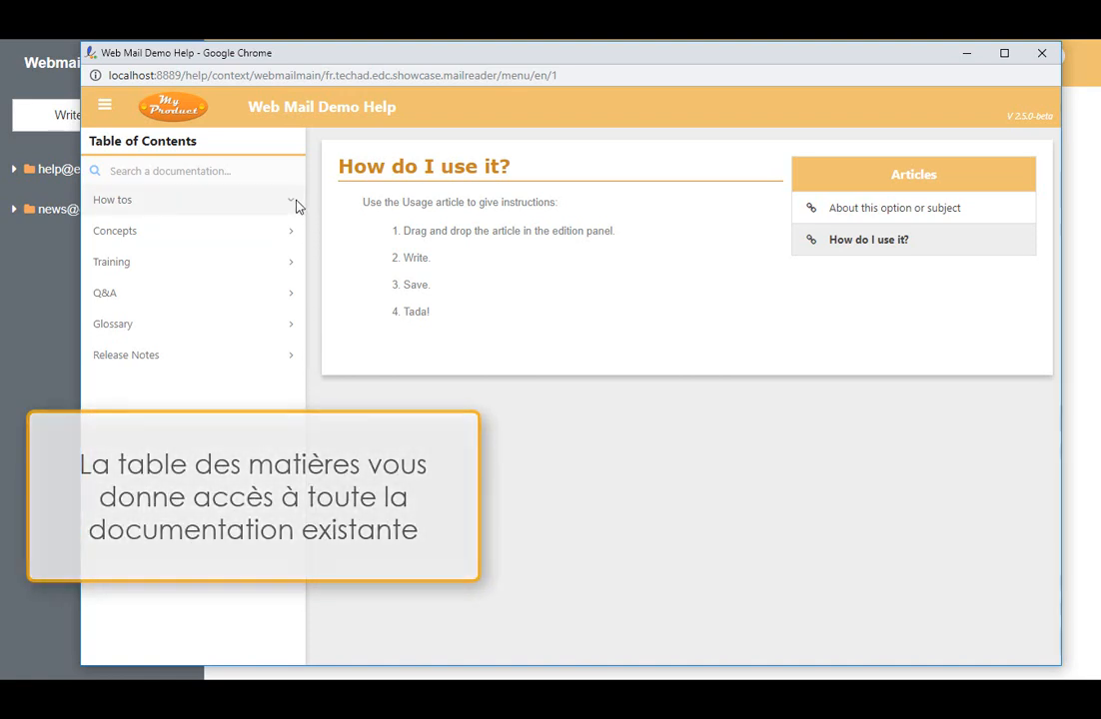
View the how-to "Read an email with the editor" through to its closing table, including the glossary definition of "Fail".
click(296, 205)
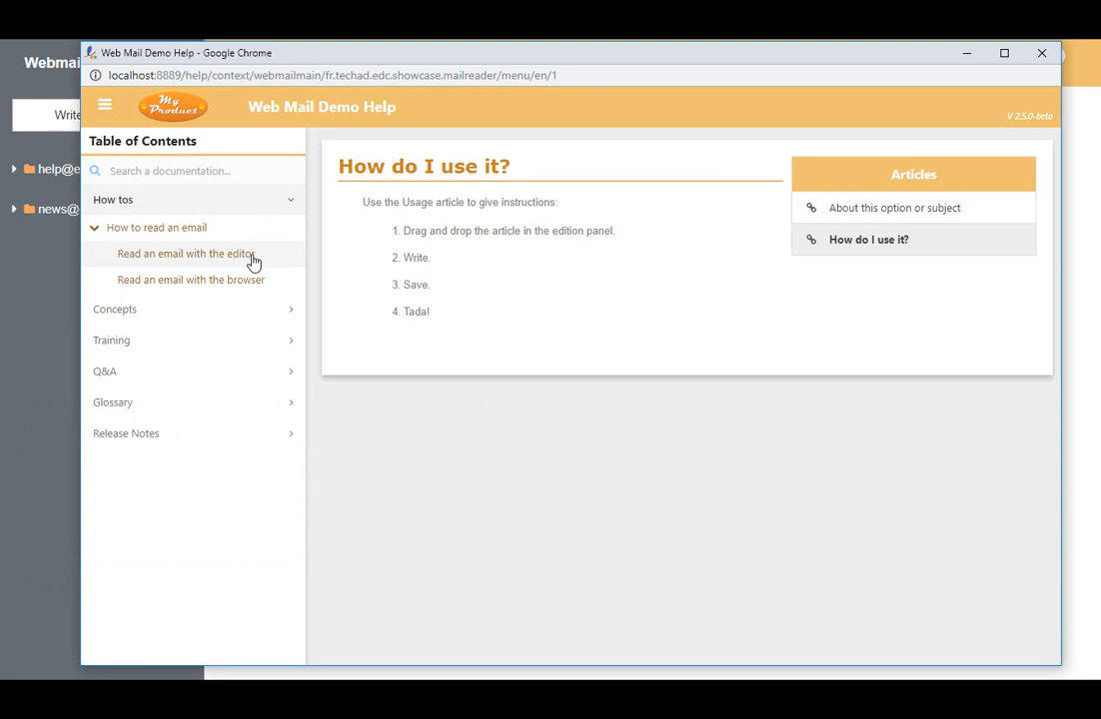
click(253, 261)
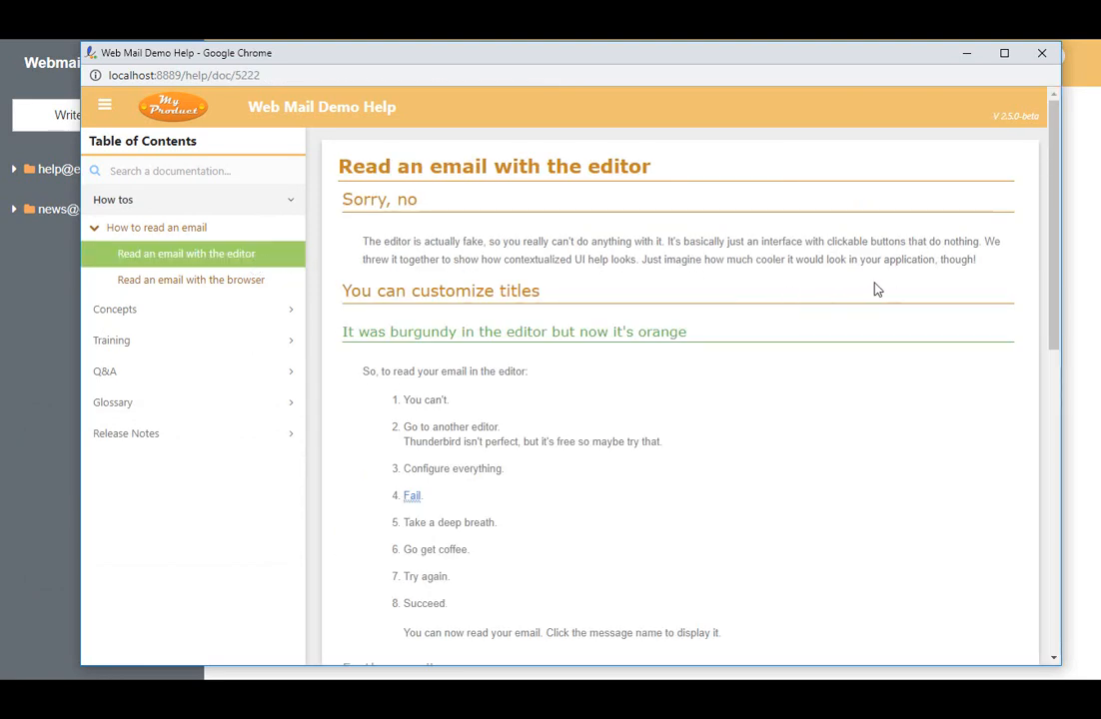
drag(1053, 285, 1054, 378)
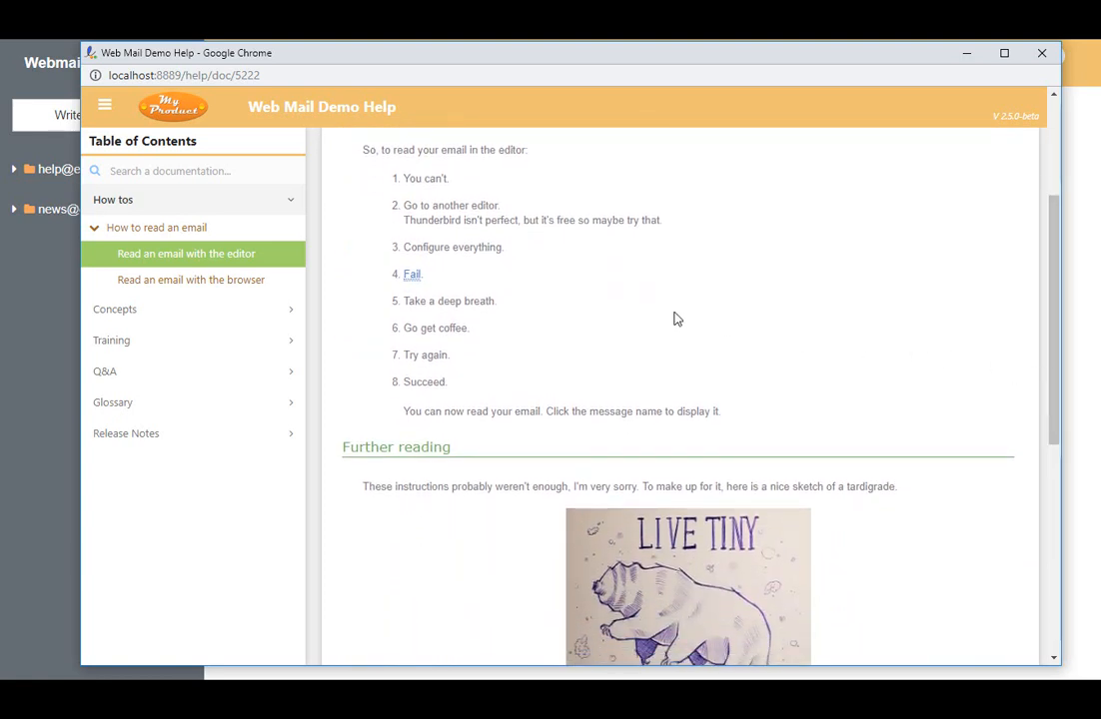
click(413, 283)
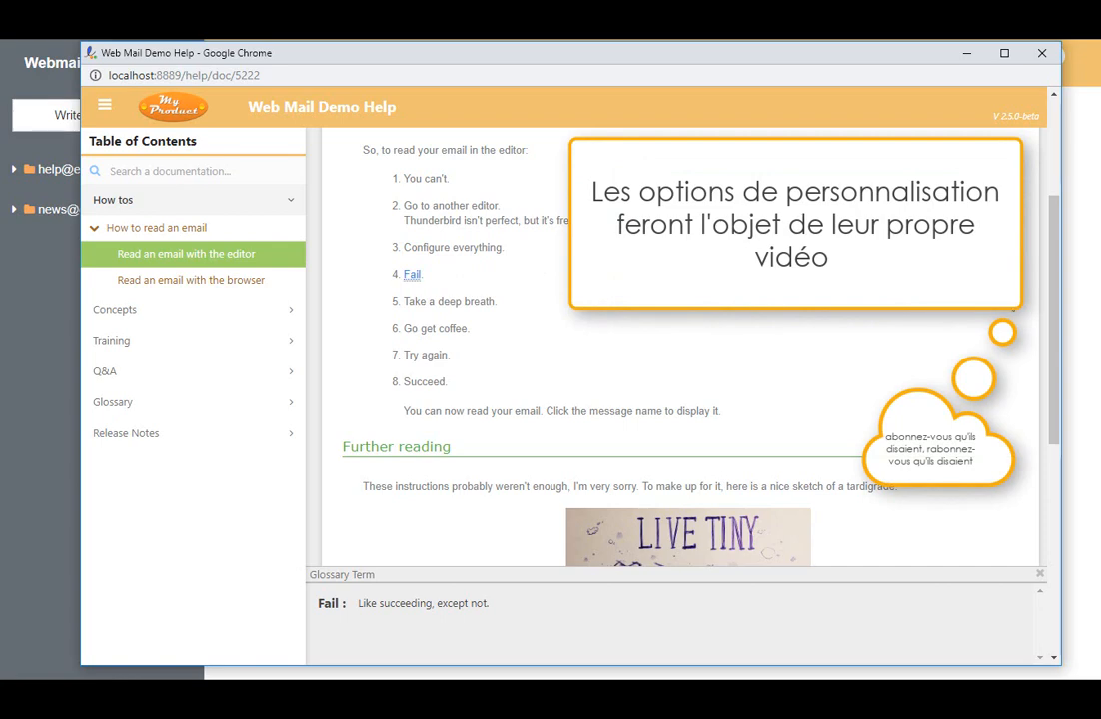
drag(1057, 247, 1058, 469)
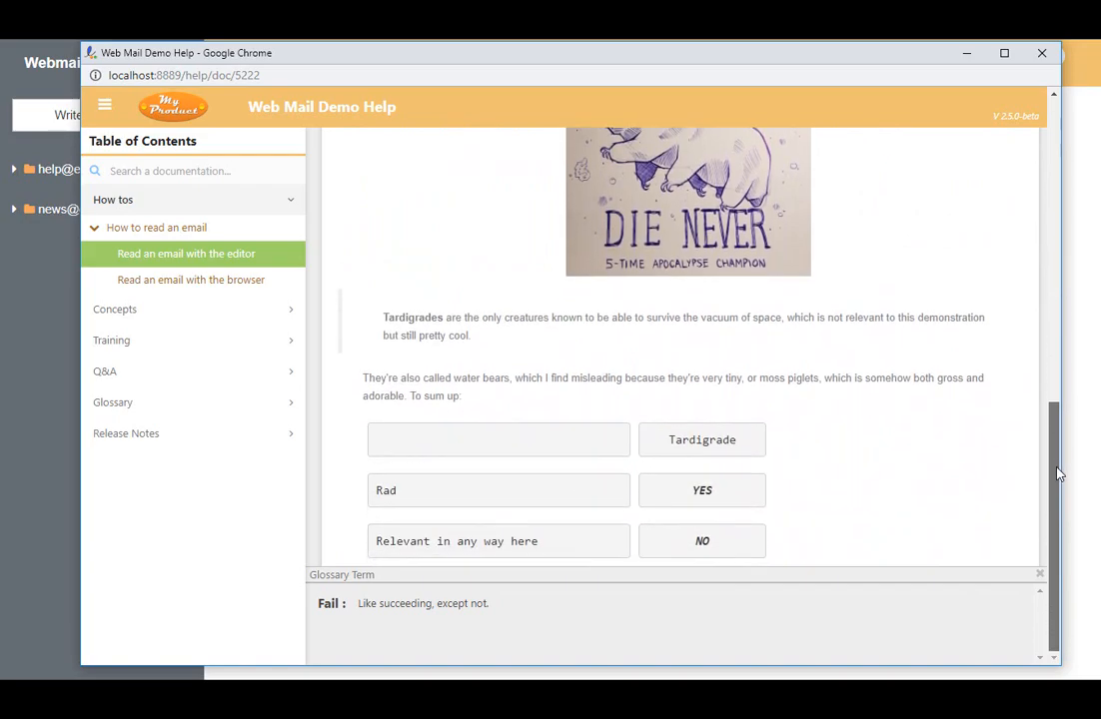